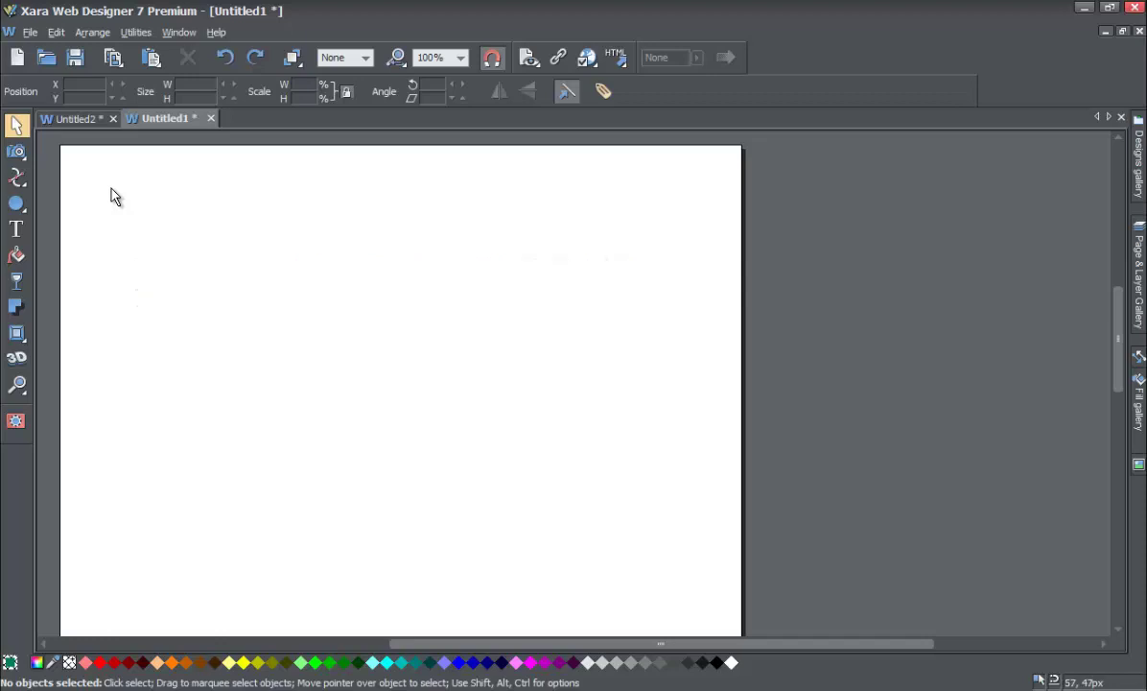
Draw a rectangle about 200 px wide and 162 px high in the upper-left area of the page.
mouse_move(25, 207)
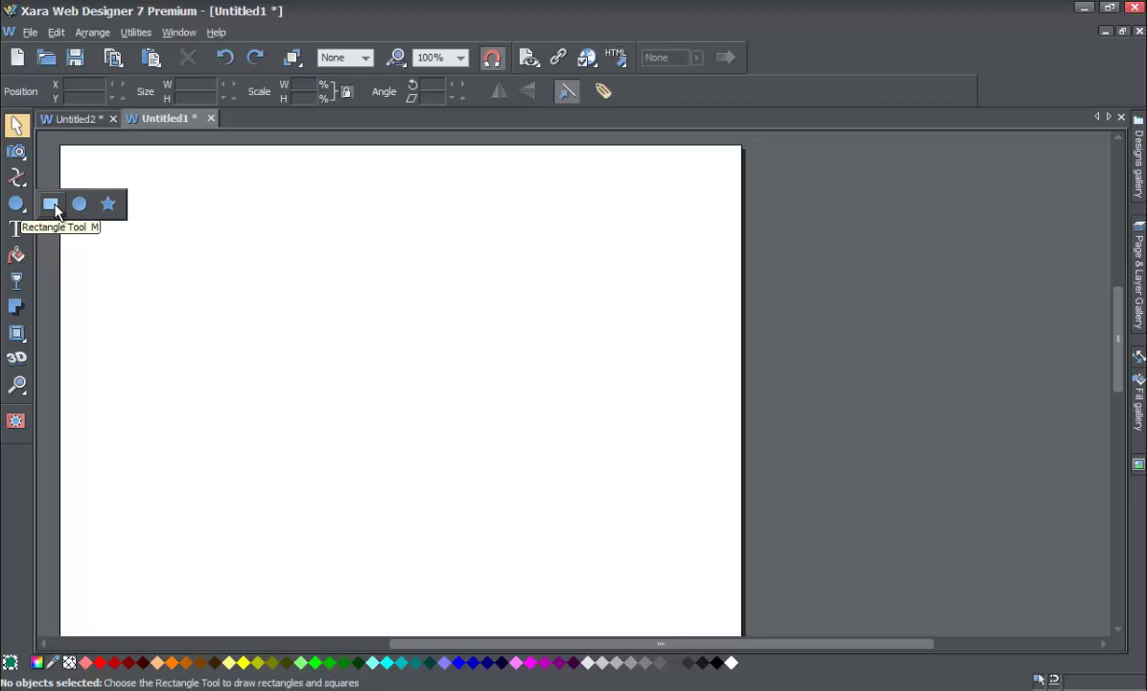
click(52, 204)
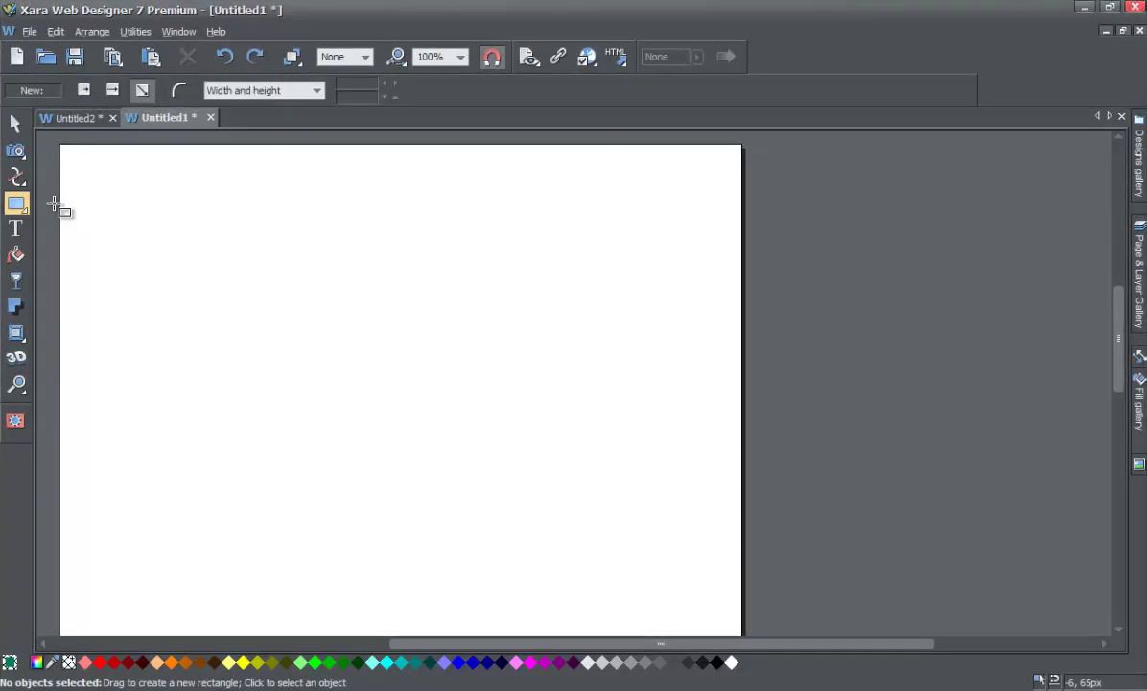
drag(130, 271, 309, 414)
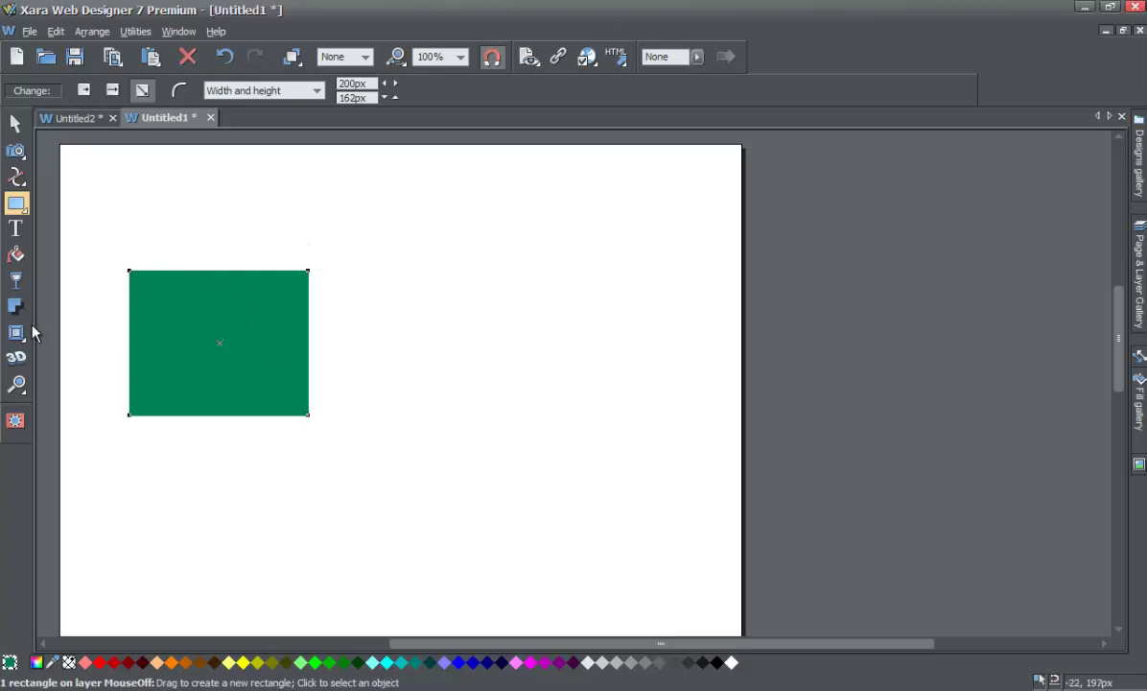
Add a flat outer bevel to the green rectangle with the Bevel Tool, and reduce its width to a narrow border.
mouse_move(16, 335)
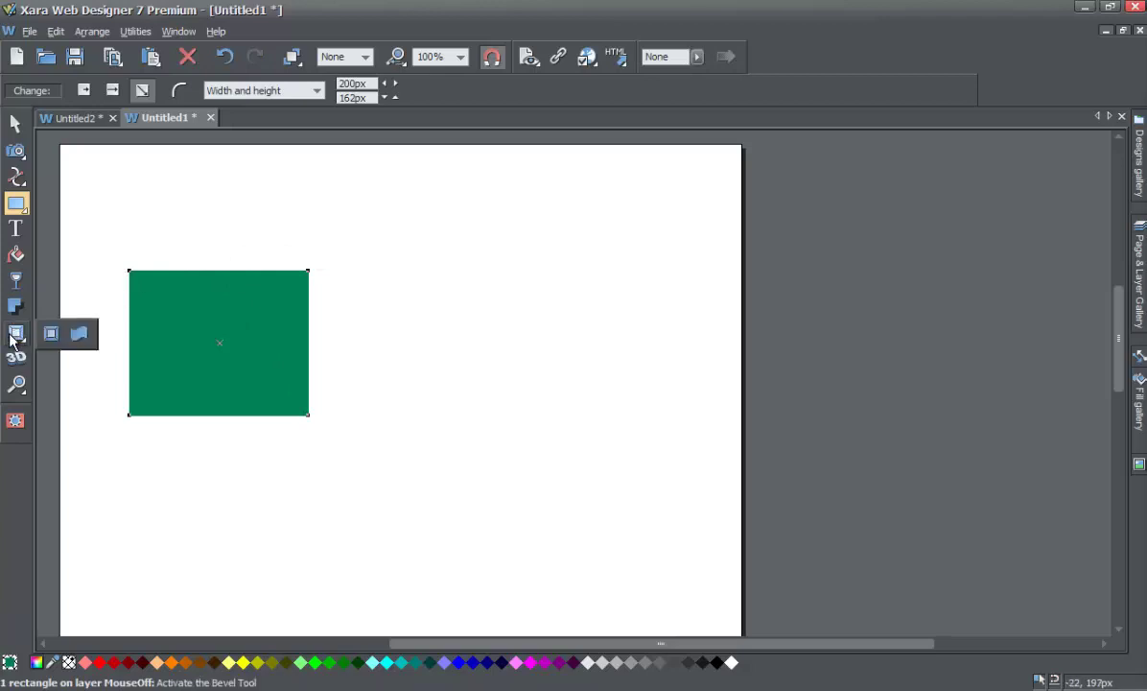
click(78, 335)
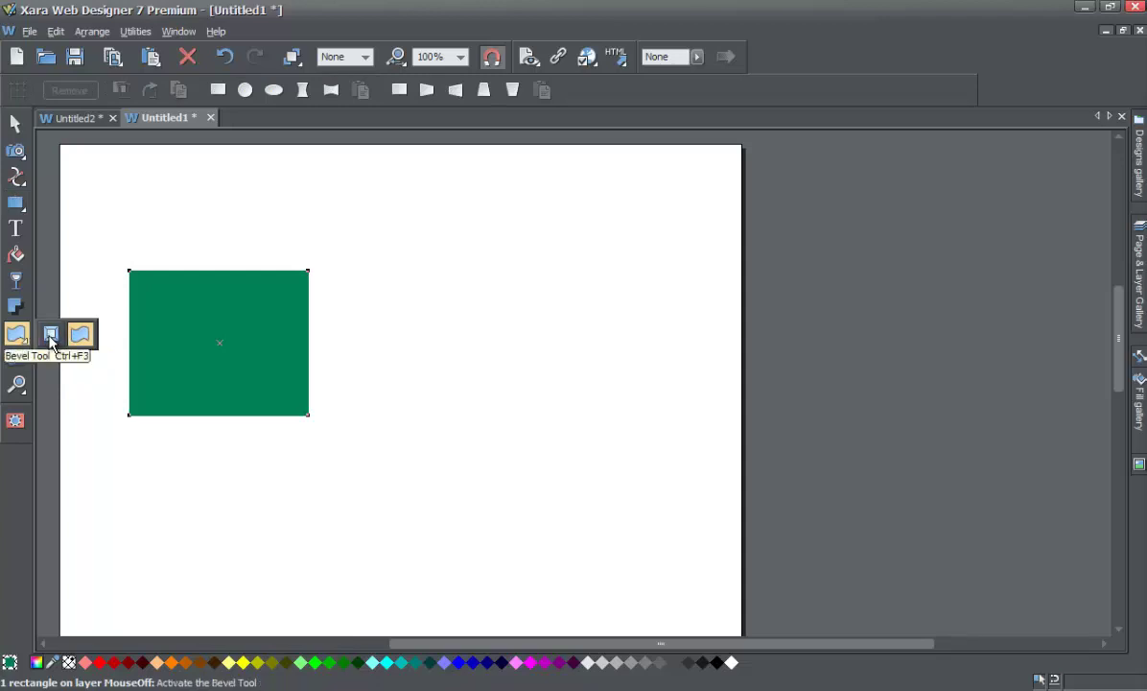
click(49, 340)
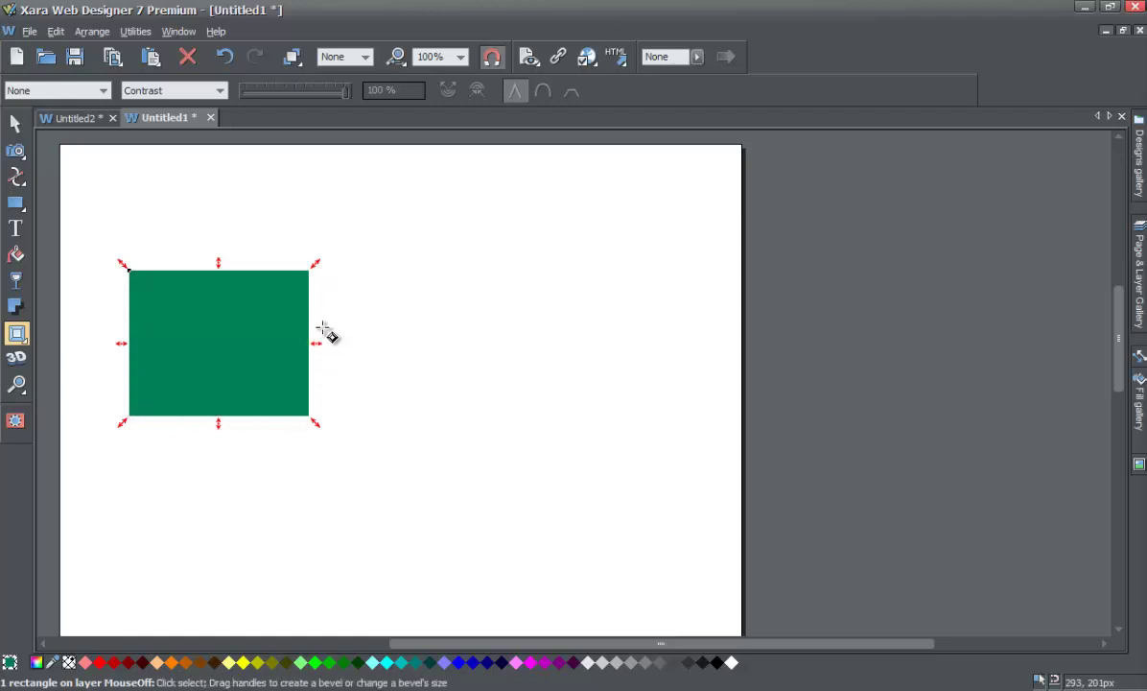
mouse_move(318, 344)
mouse_down()
mouse_move(379, 346)
mouse_move(341, 332)
mouse_move(372, 332)
mouse_up()
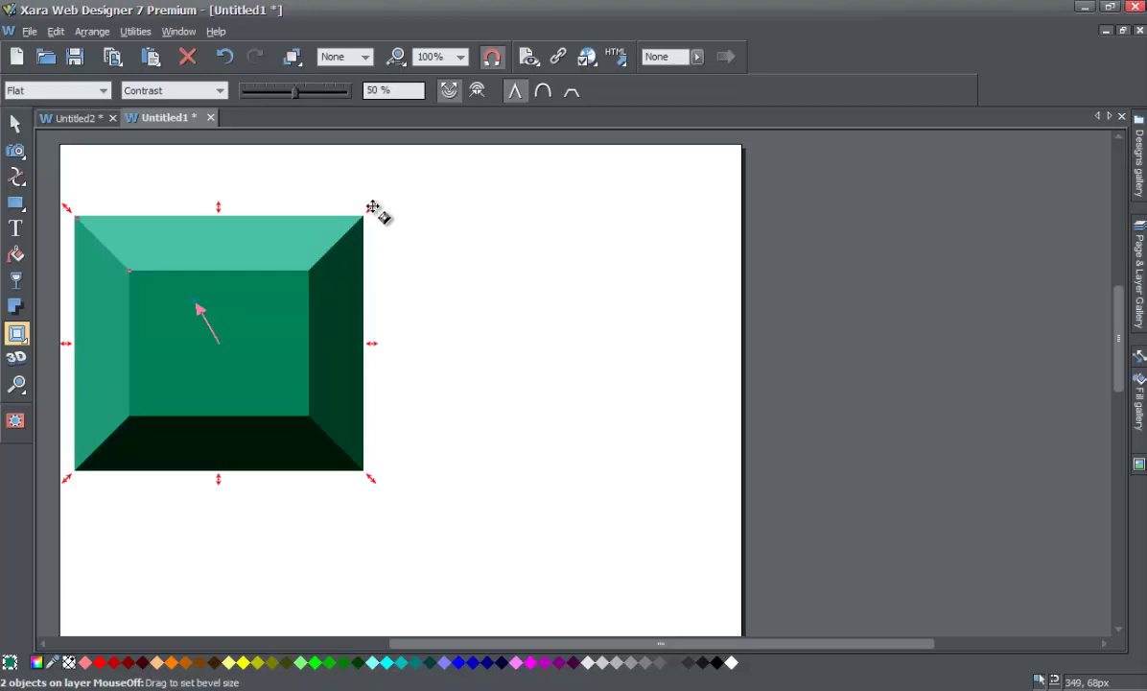
drag(373, 209, 336, 244)
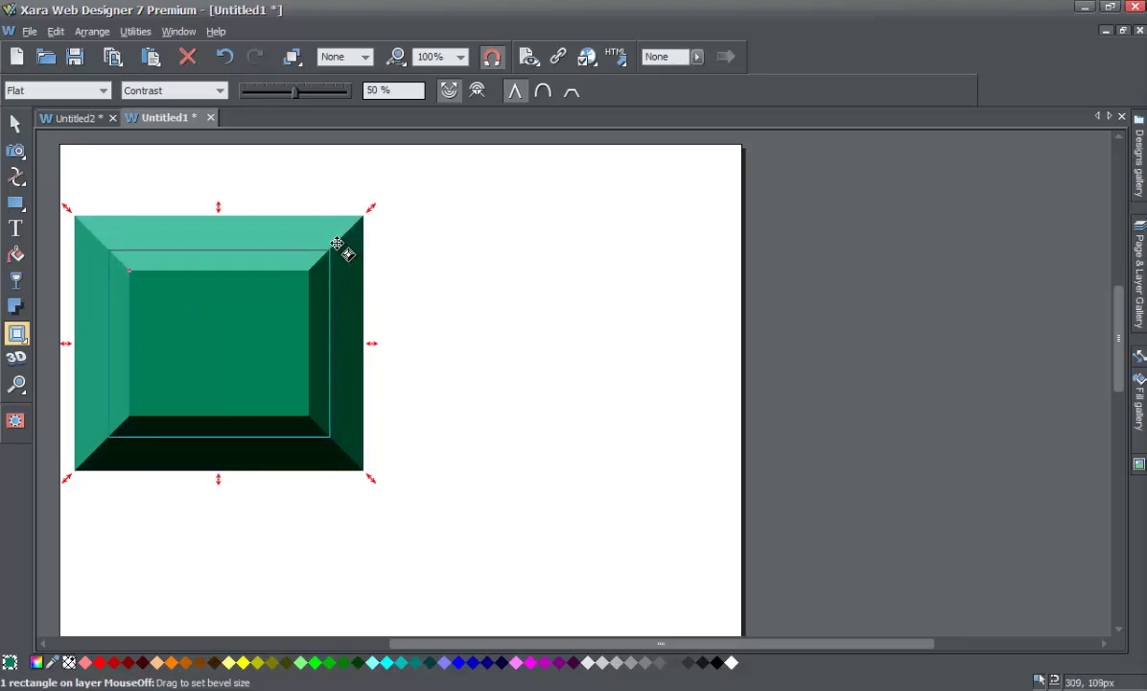
drag(337, 244, 337, 244)
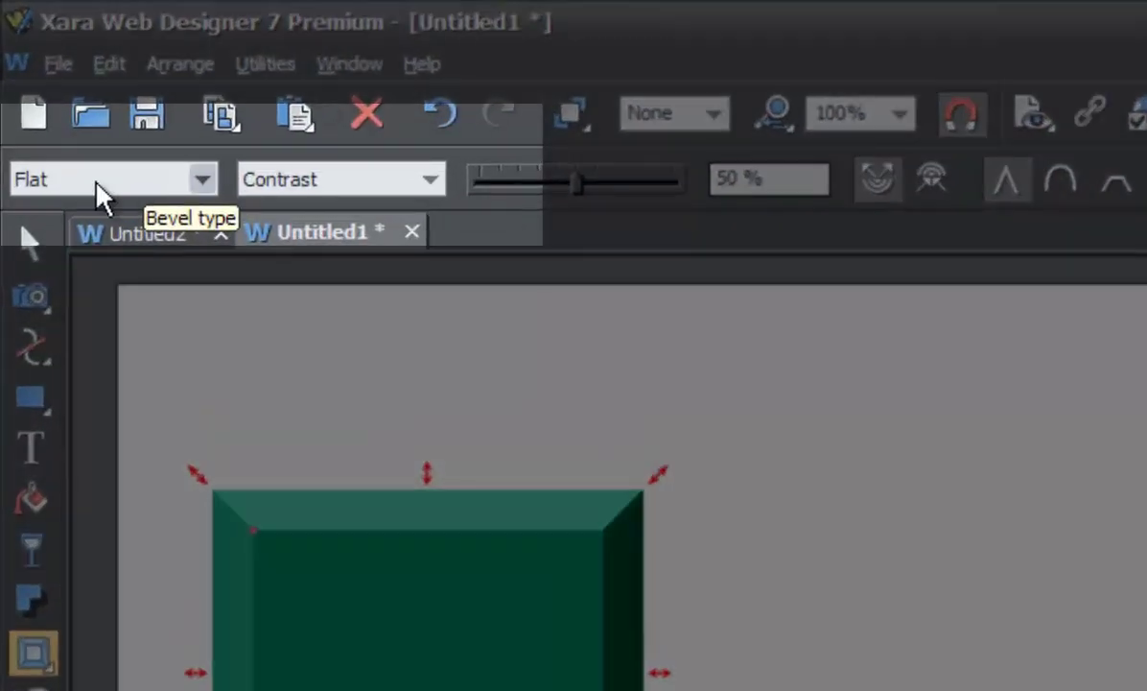
Try the Rounded and Chiselled bevel types on the rectangle, and set the bevel type to Point Frame 3.
click(203, 179)
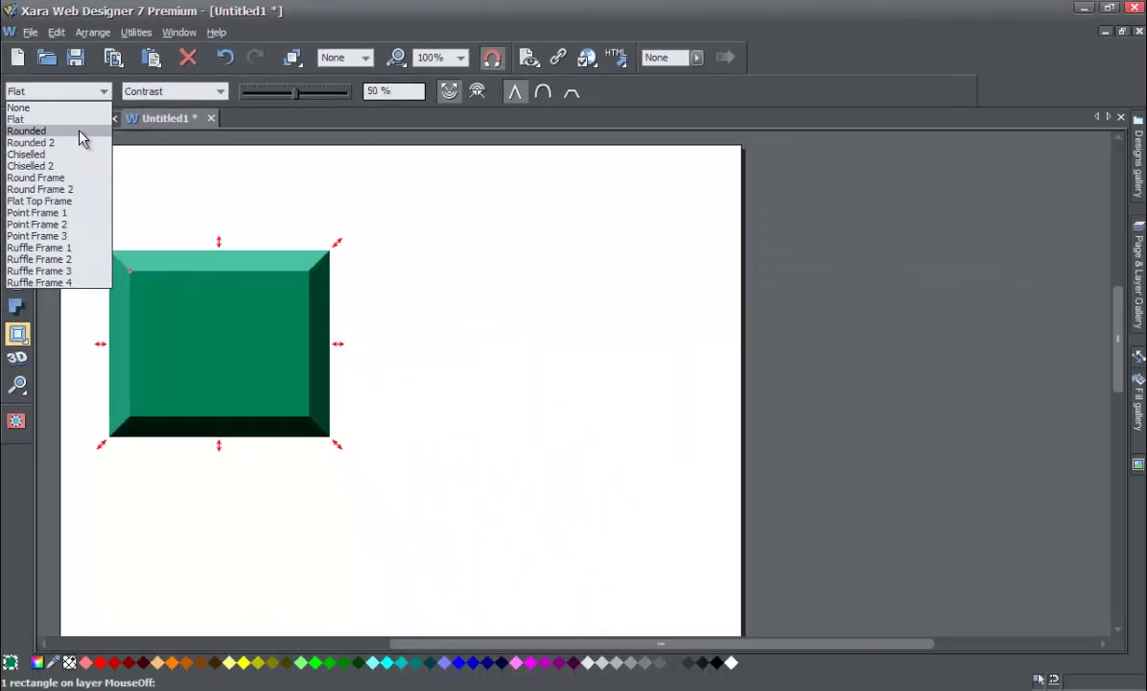
click(38, 130)
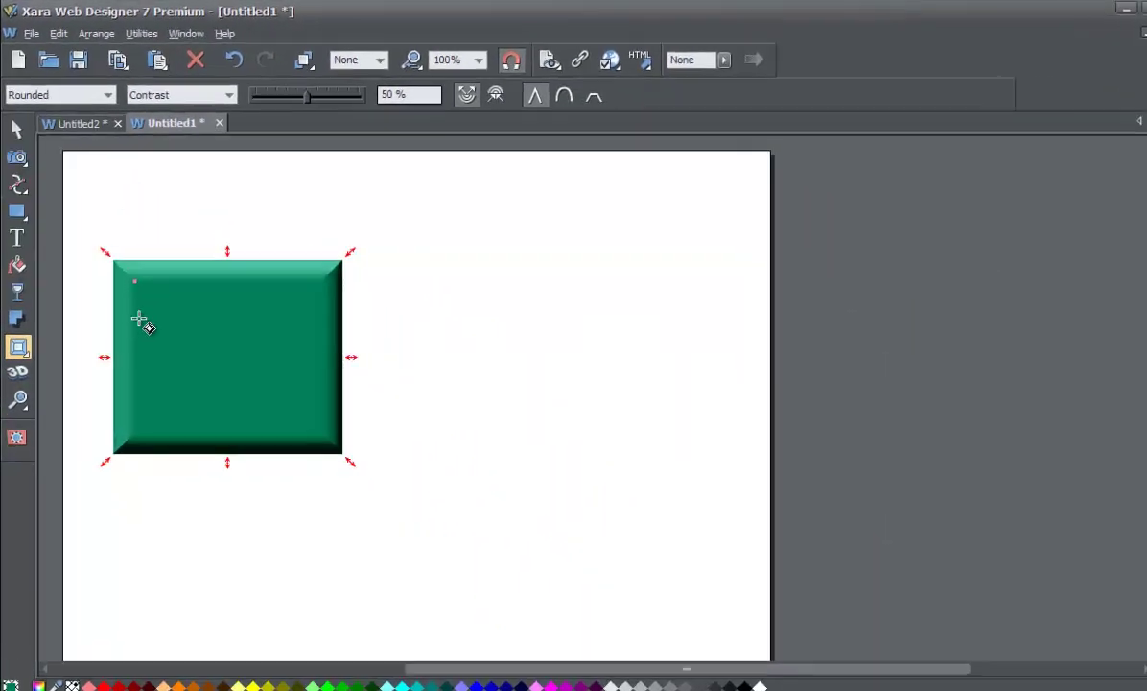
click(108, 95)
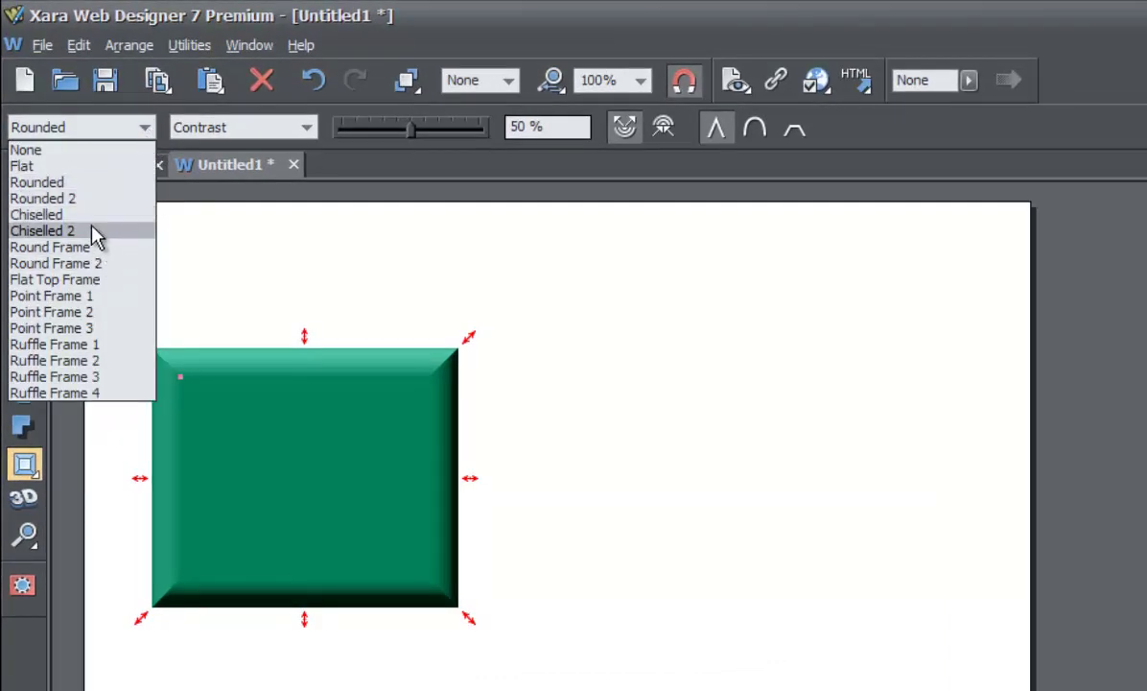
click(91, 222)
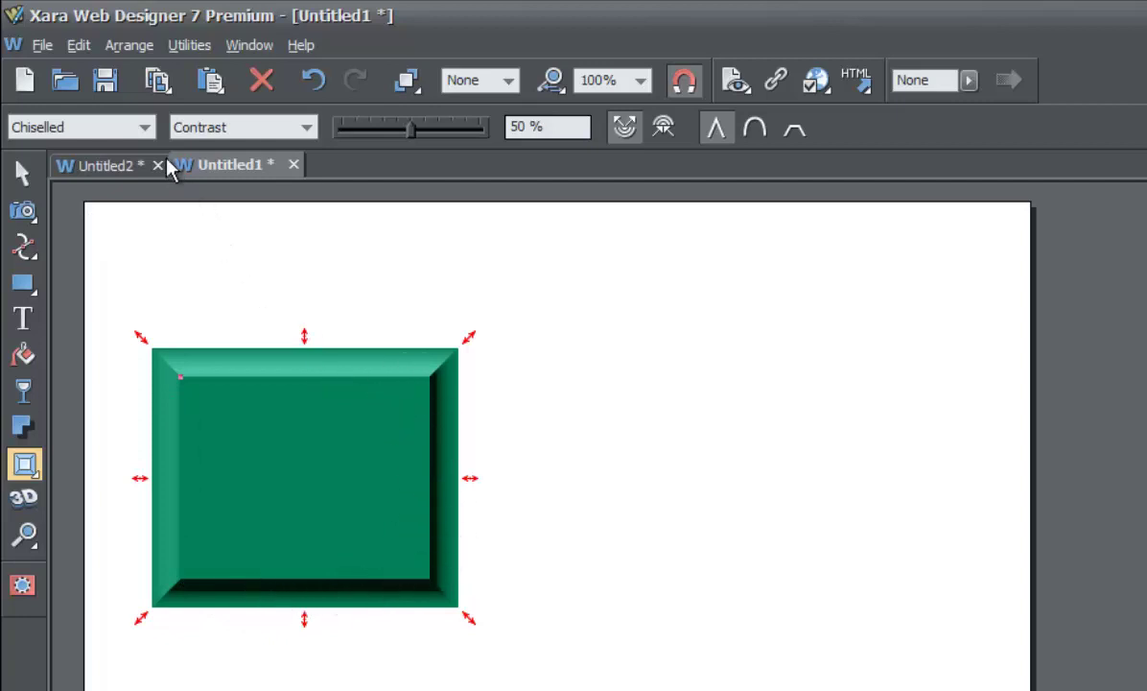
click(144, 126)
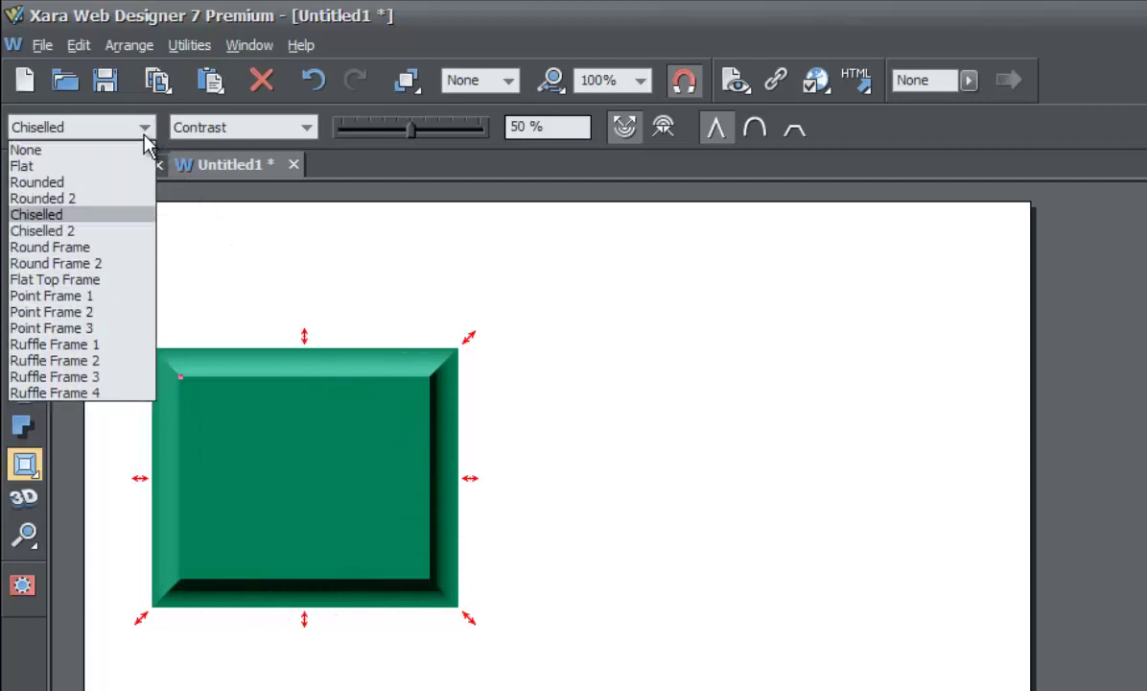
click(92, 328)
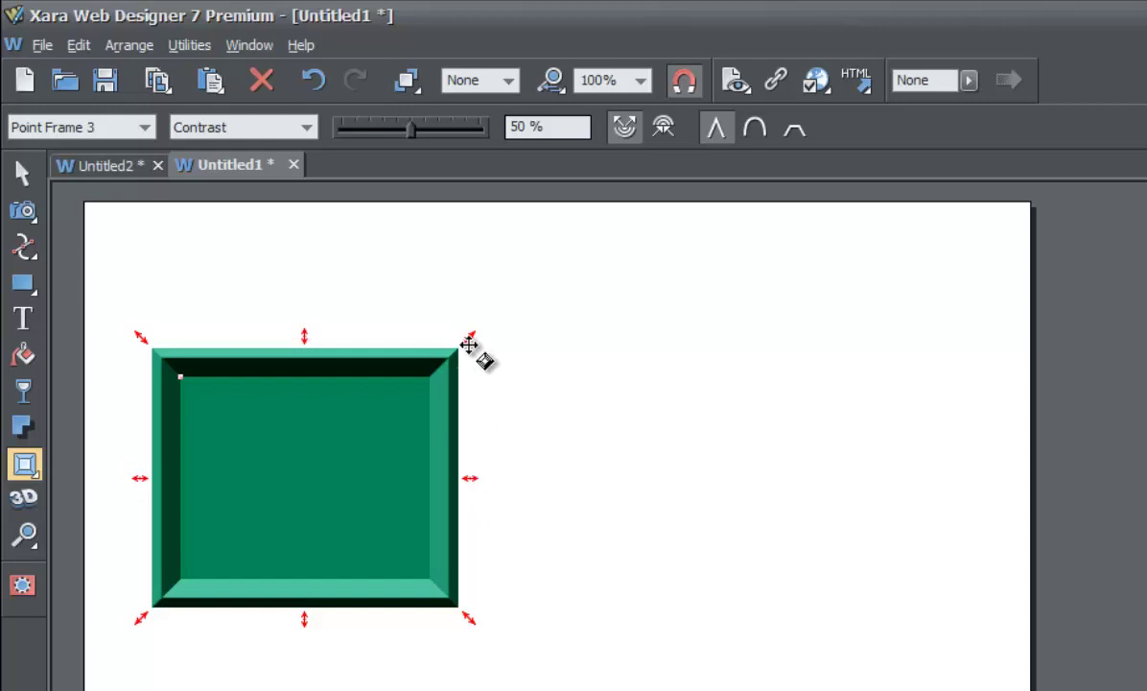
Try slightly different bevel widths on the rectangle, and set the bevel size to 50 px.
drag(480, 335, 448, 335)
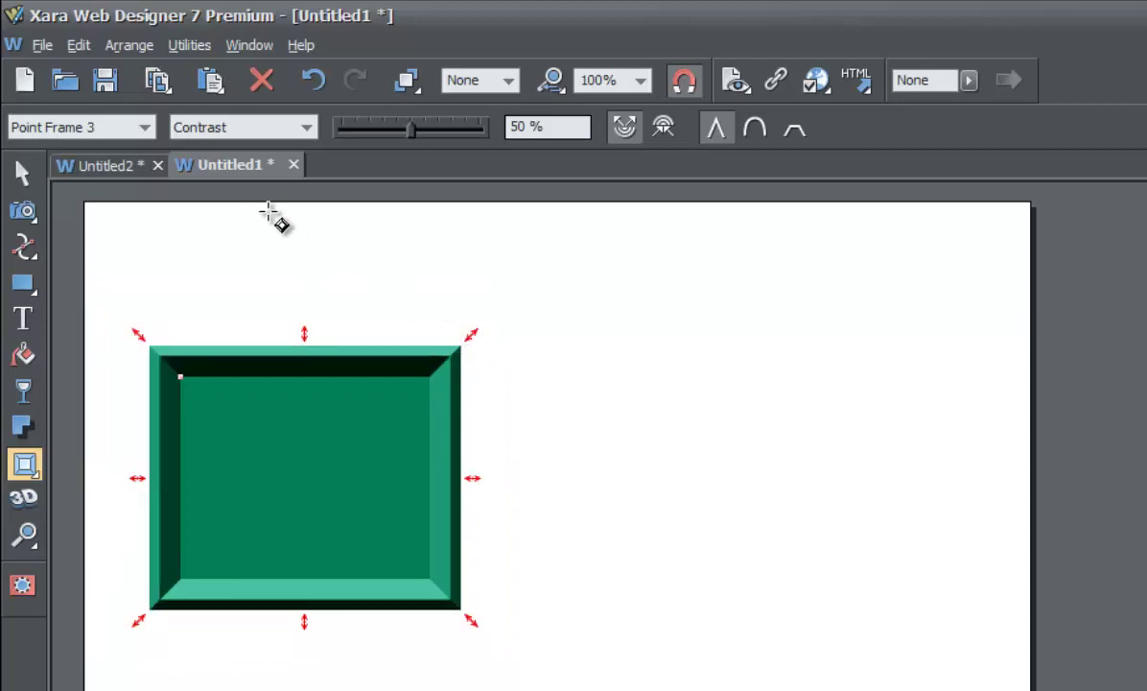
click(307, 131)
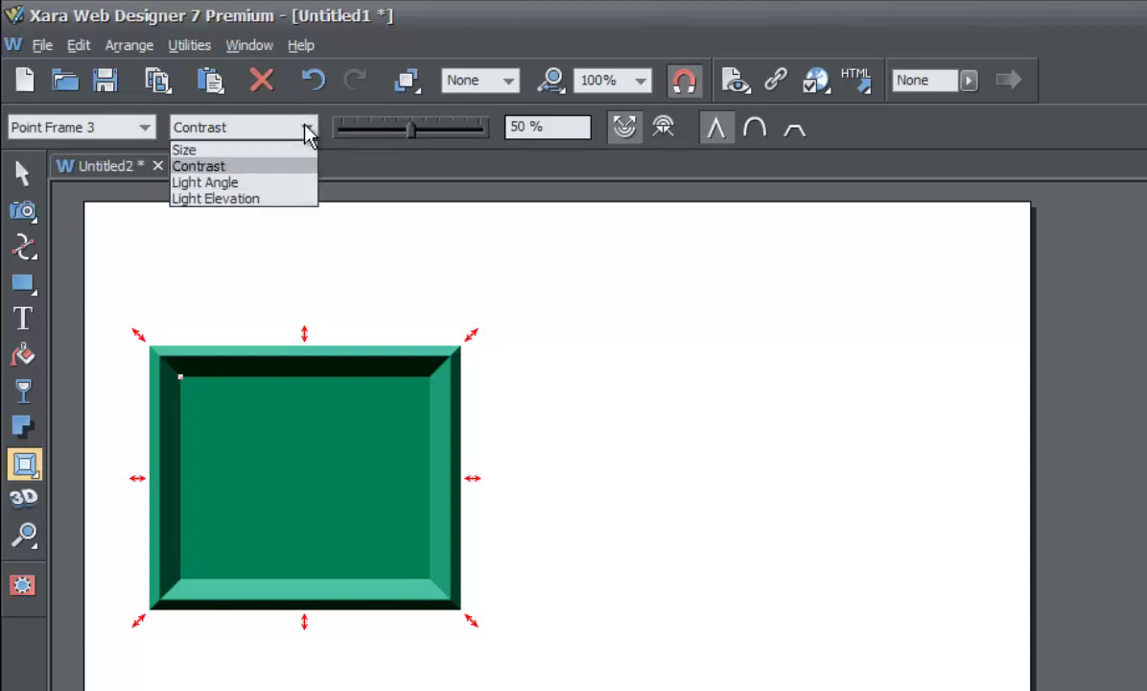
click(259, 150)
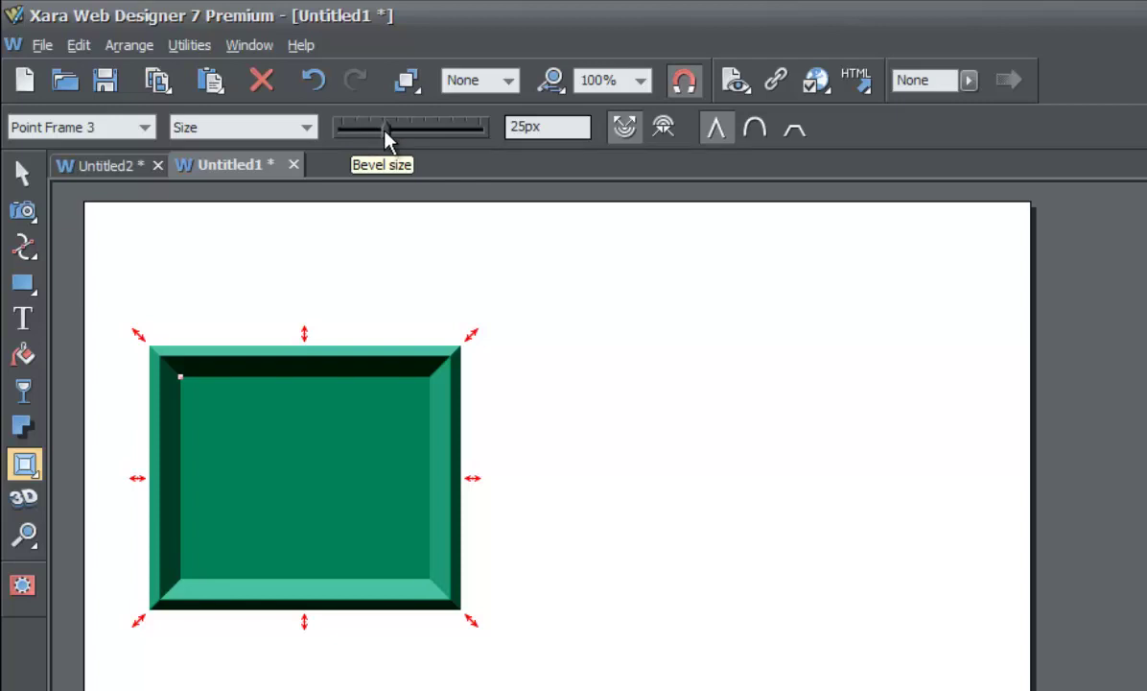
mouse_move(385, 132)
mouse_down()
mouse_move(449, 130)
mouse_move(382, 130)
mouse_up()
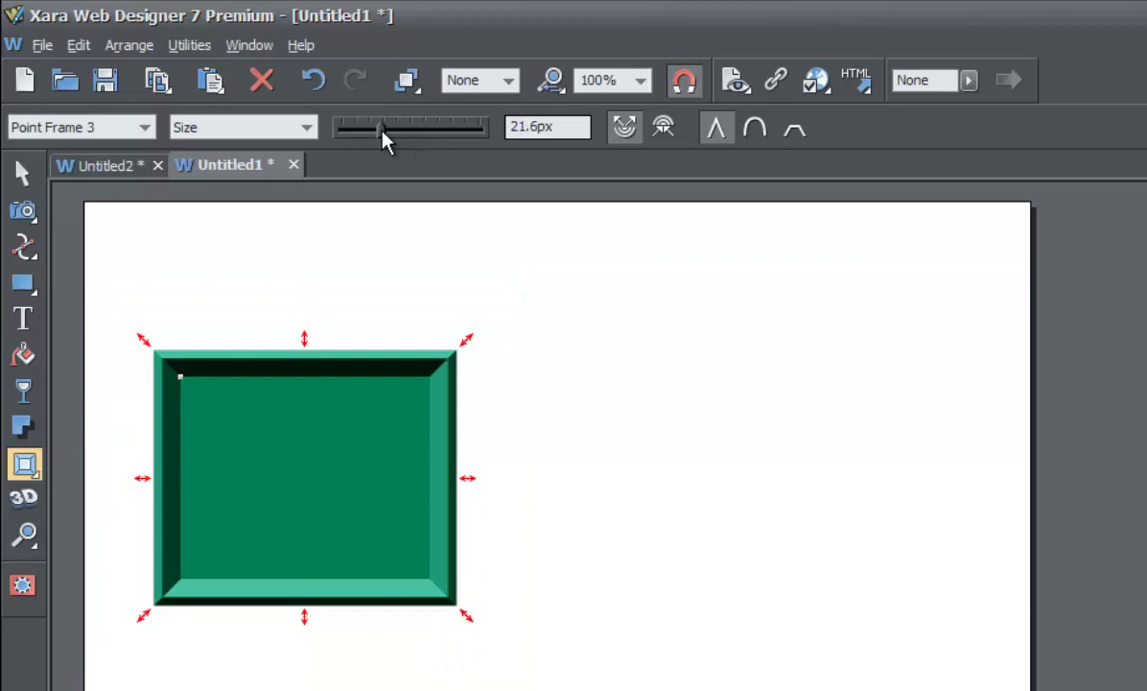
click(536, 126)
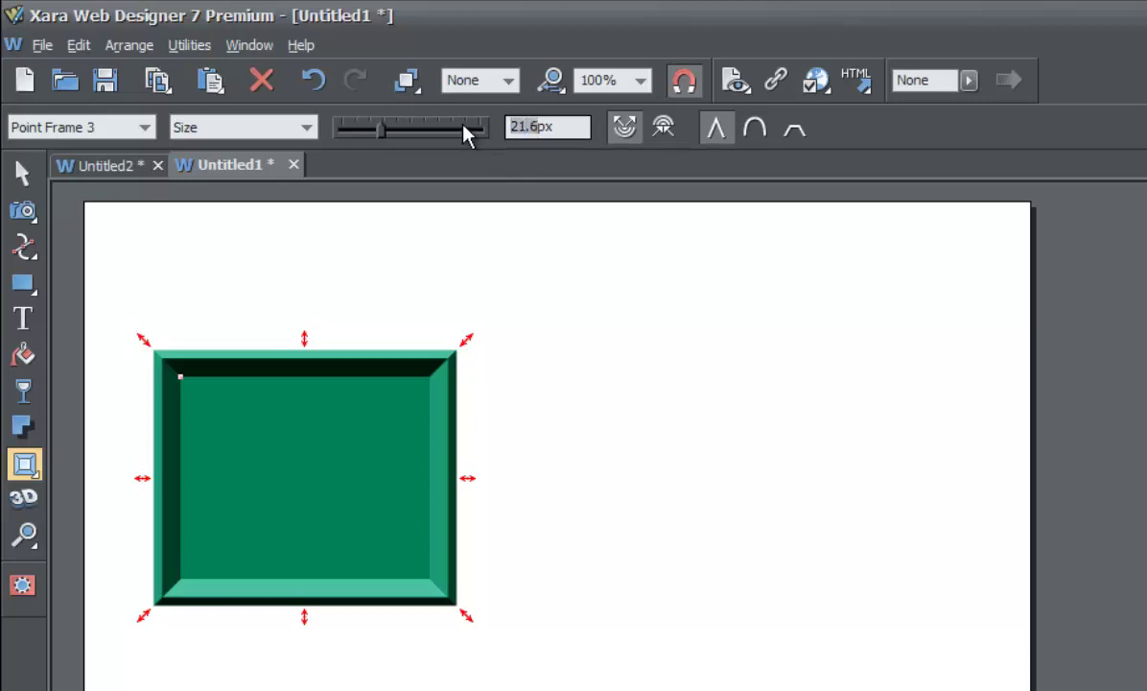
text(50)
key(Return)
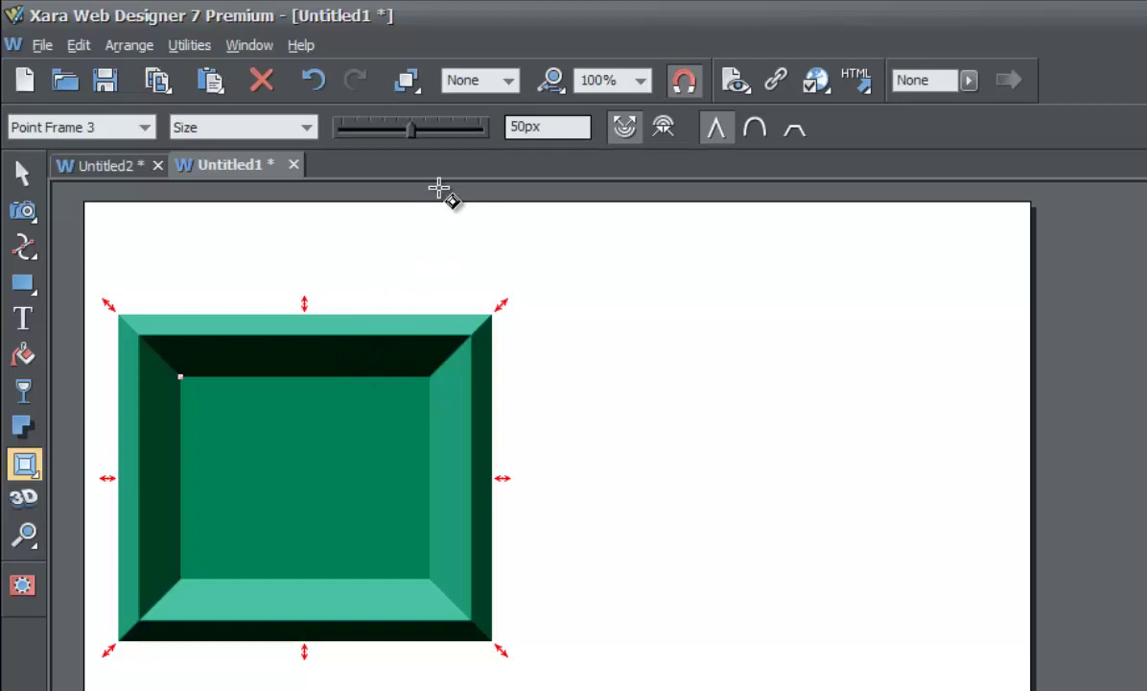
Compare the bevel contrast at its 0% and 100% extremes, and set it to 0%.
click(307, 128)
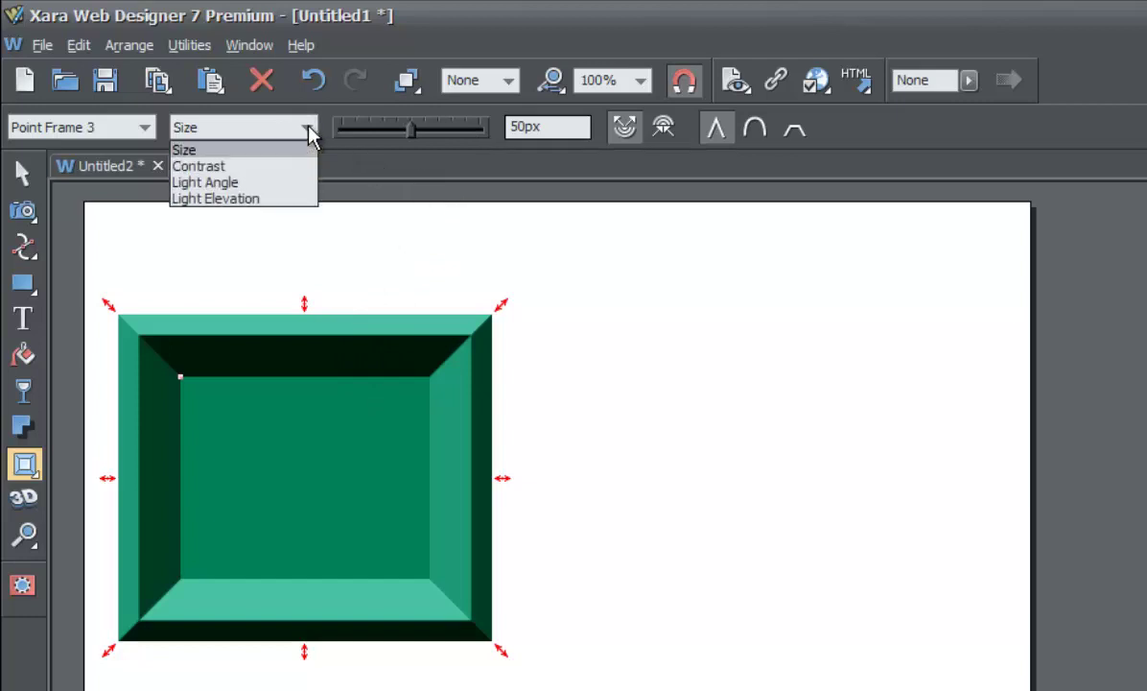
click(272, 169)
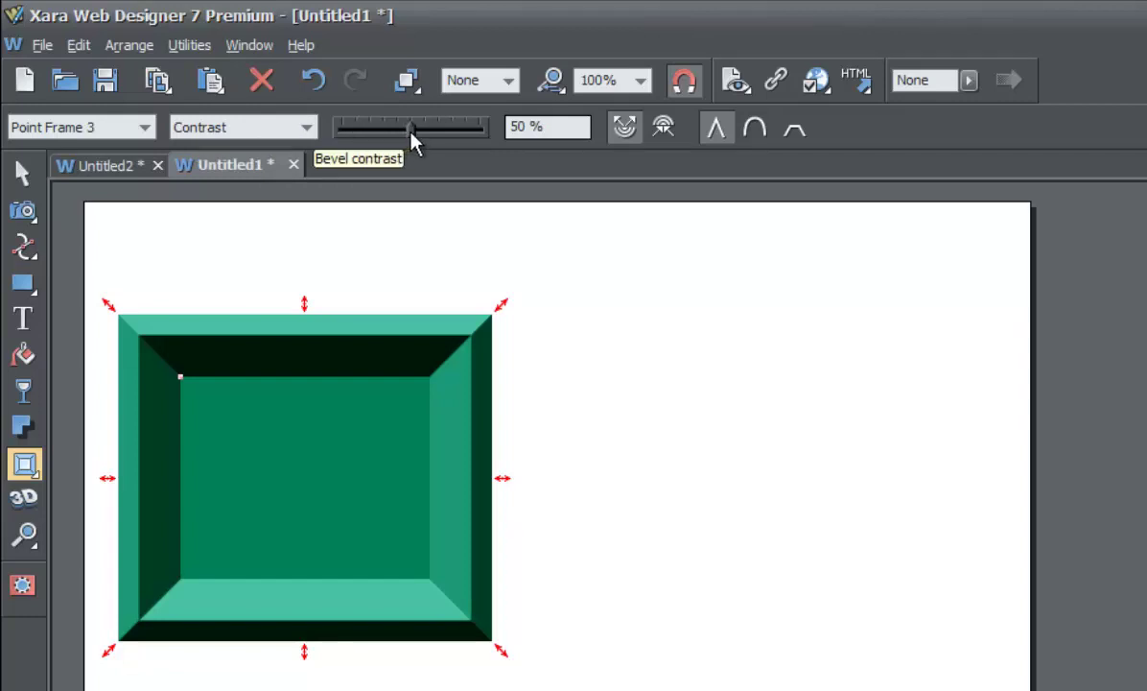
drag(411, 134, 338, 128)
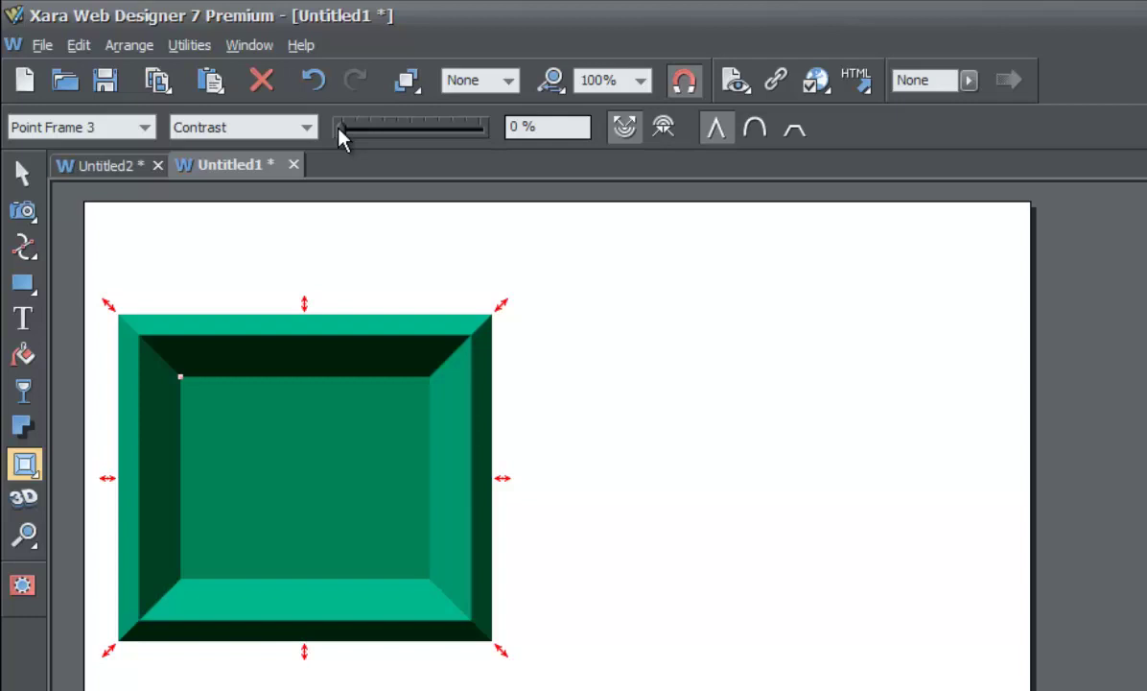
drag(339, 129, 487, 137)
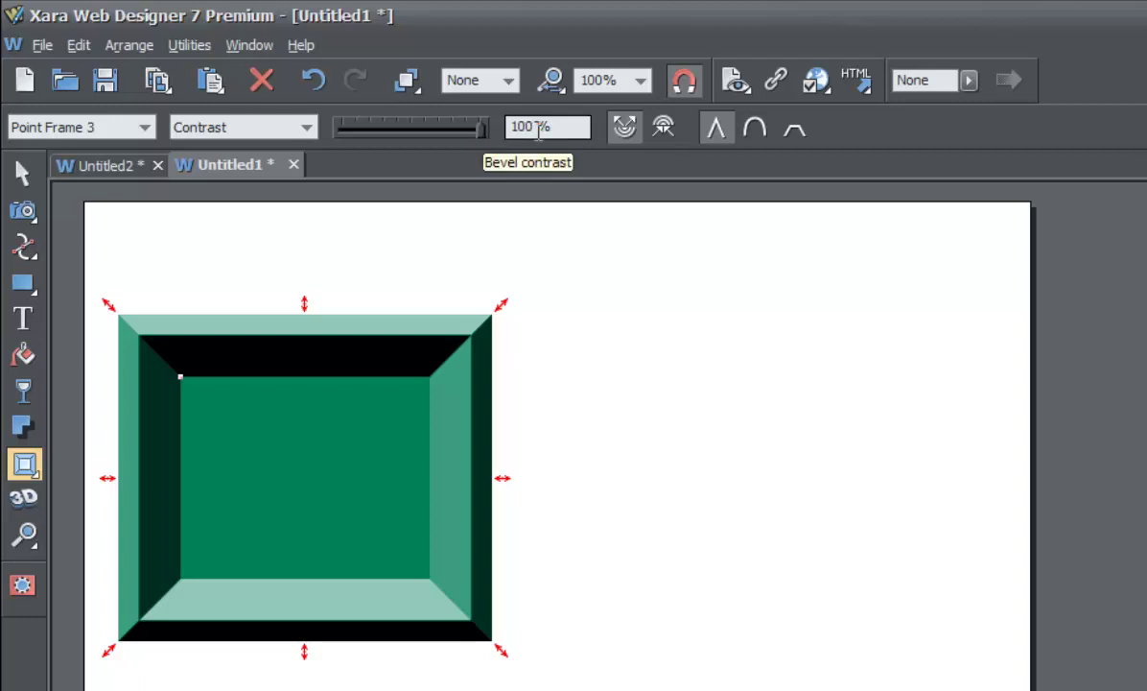
drag(531, 125, 505, 124)
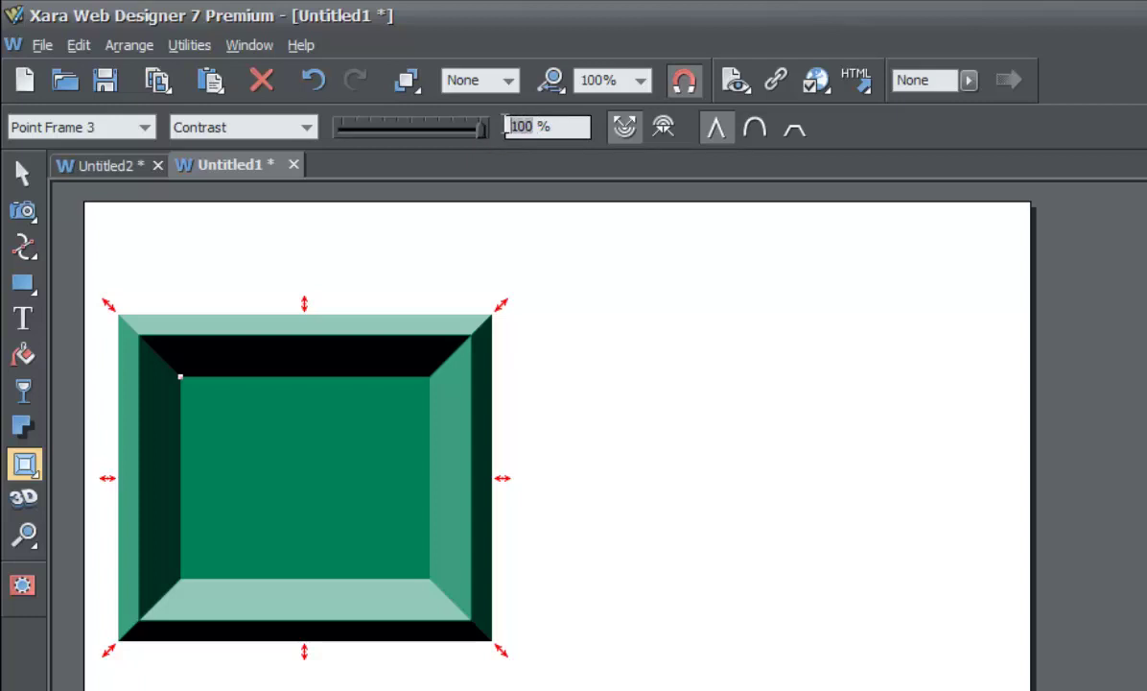
text(0)
key(Return)
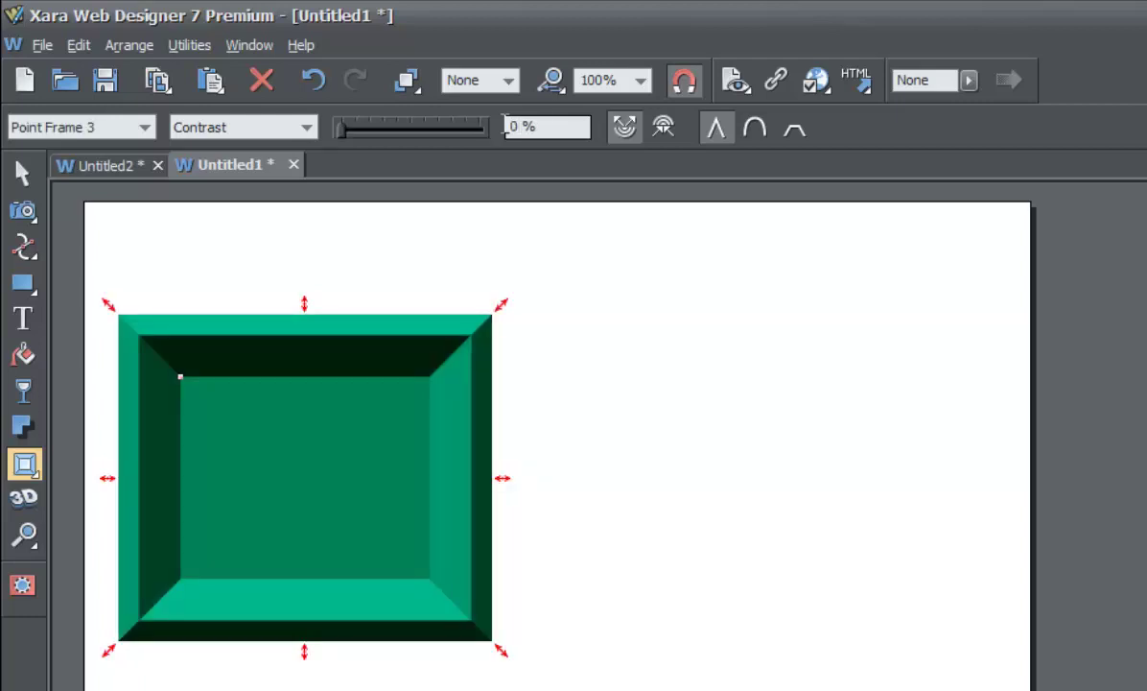
Try a bevel light angle of 75°, and set the light angle to 40°.
click(308, 127)
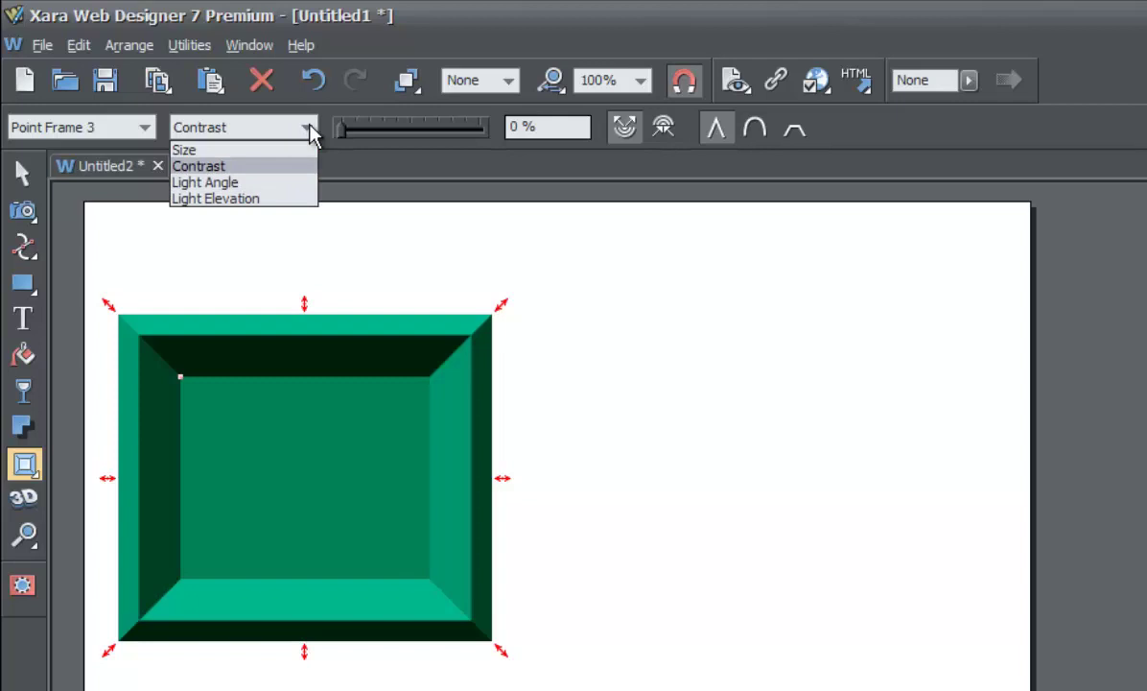
click(286, 182)
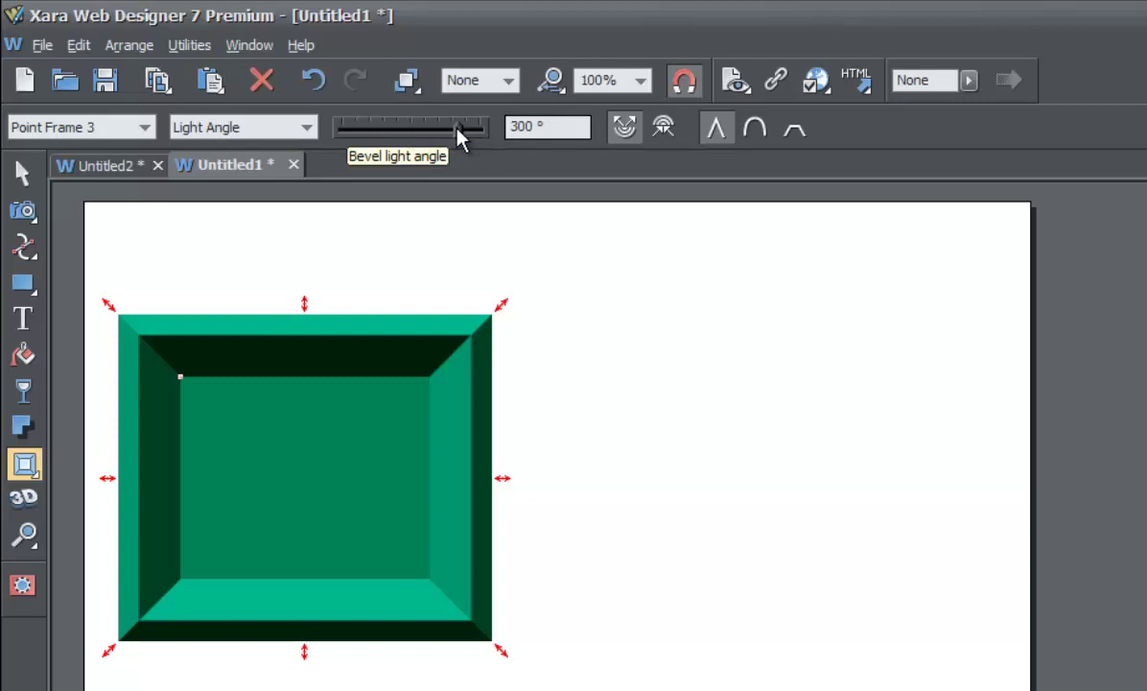
drag(458, 129, 376, 140)
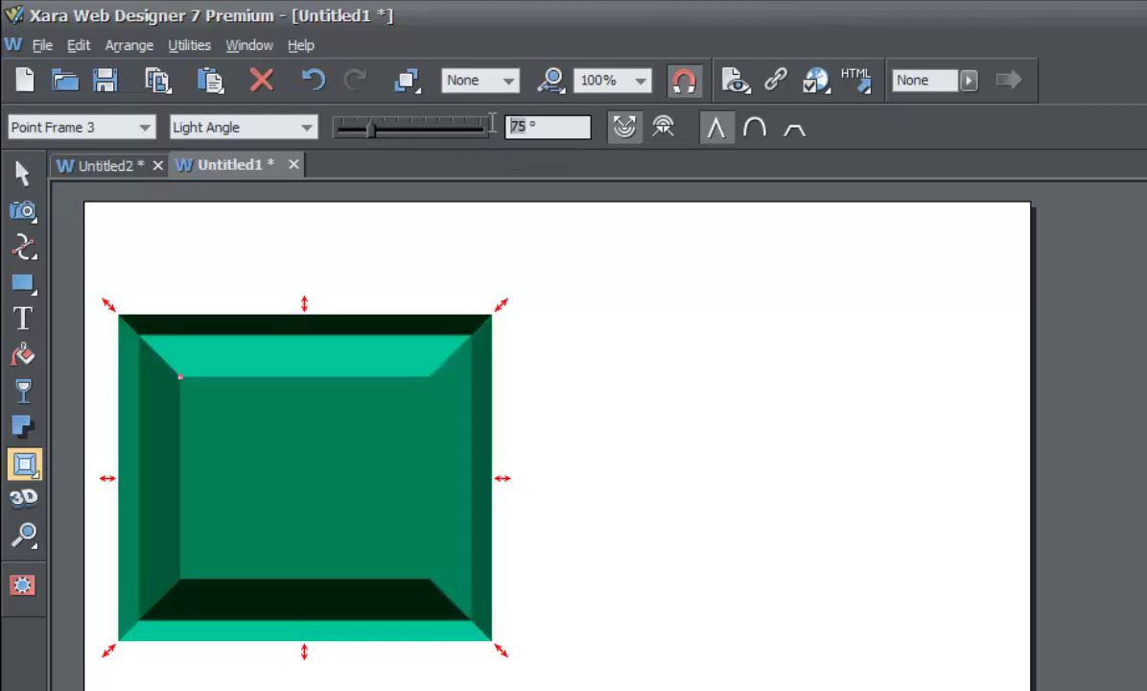
double_click(516, 126)
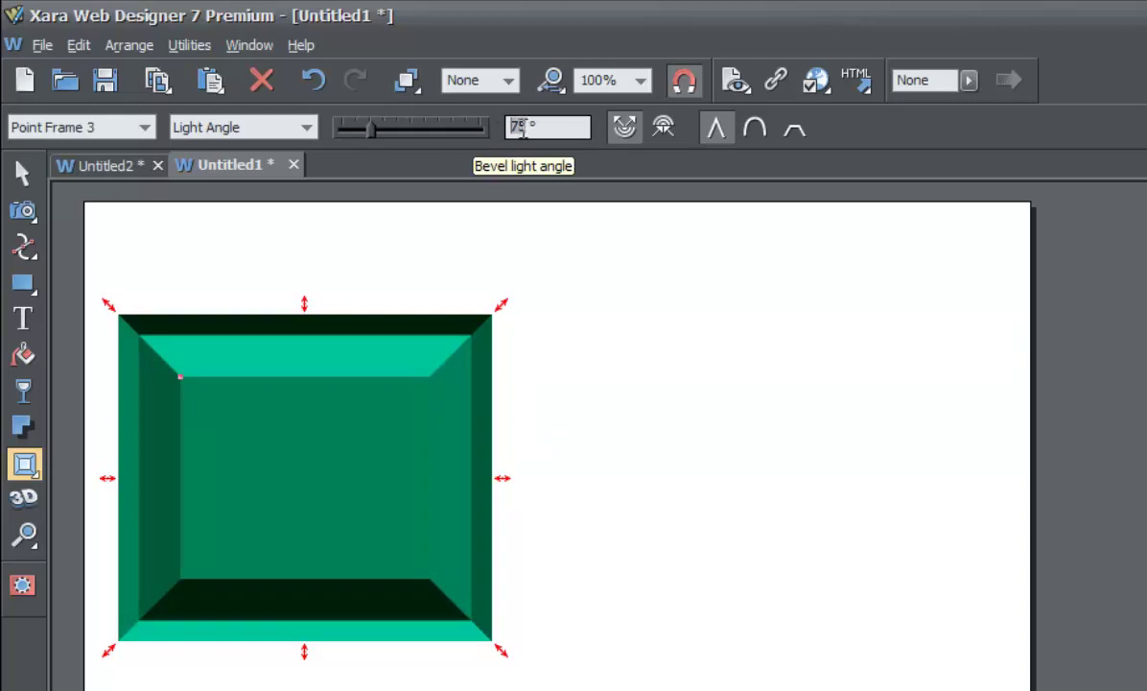
click(522, 126)
double_click(523, 128)
key(BackSpace)
text(40)
key(Return)
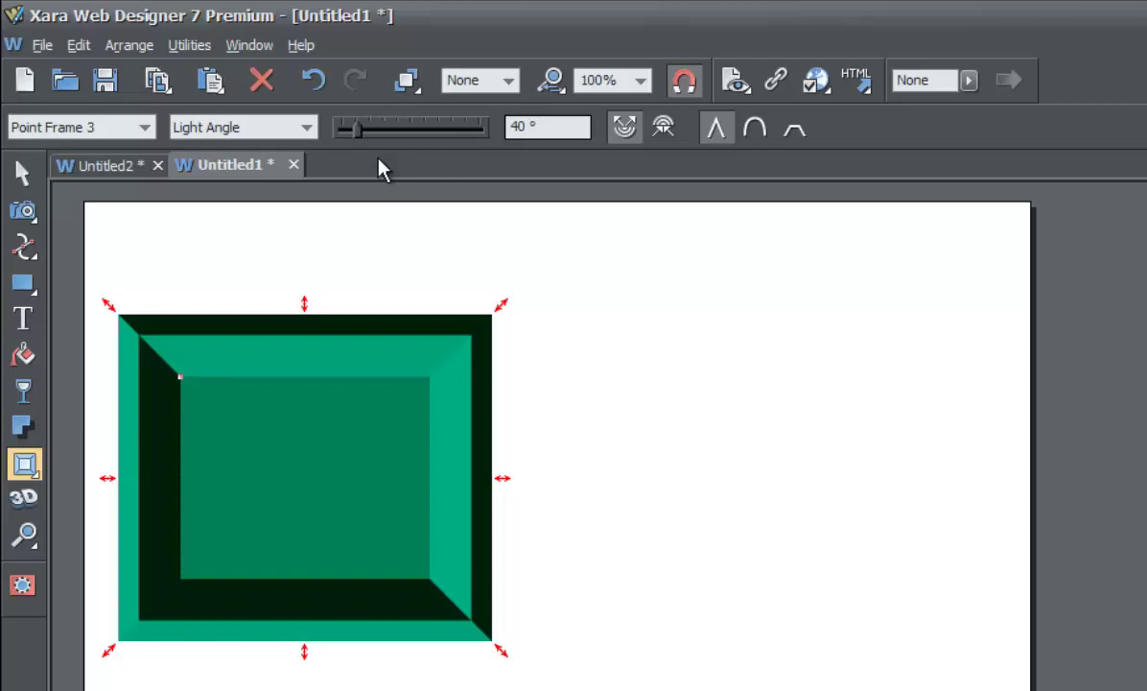
Lower the bevel's light elevation to 29°.
click(306, 130)
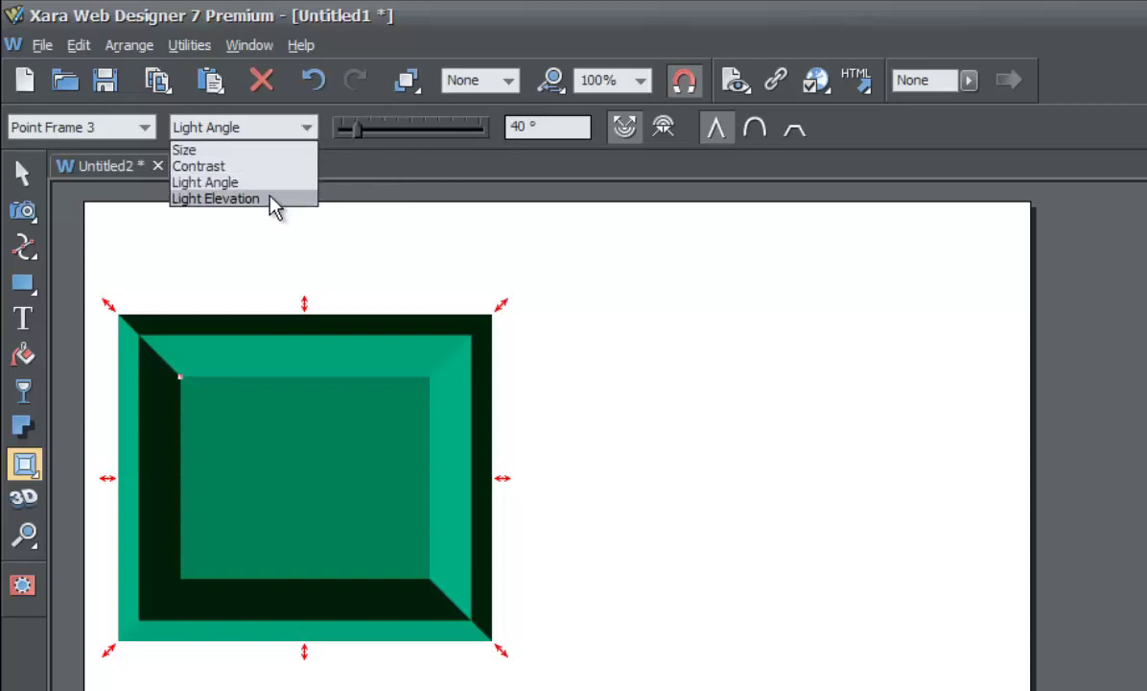
click(271, 198)
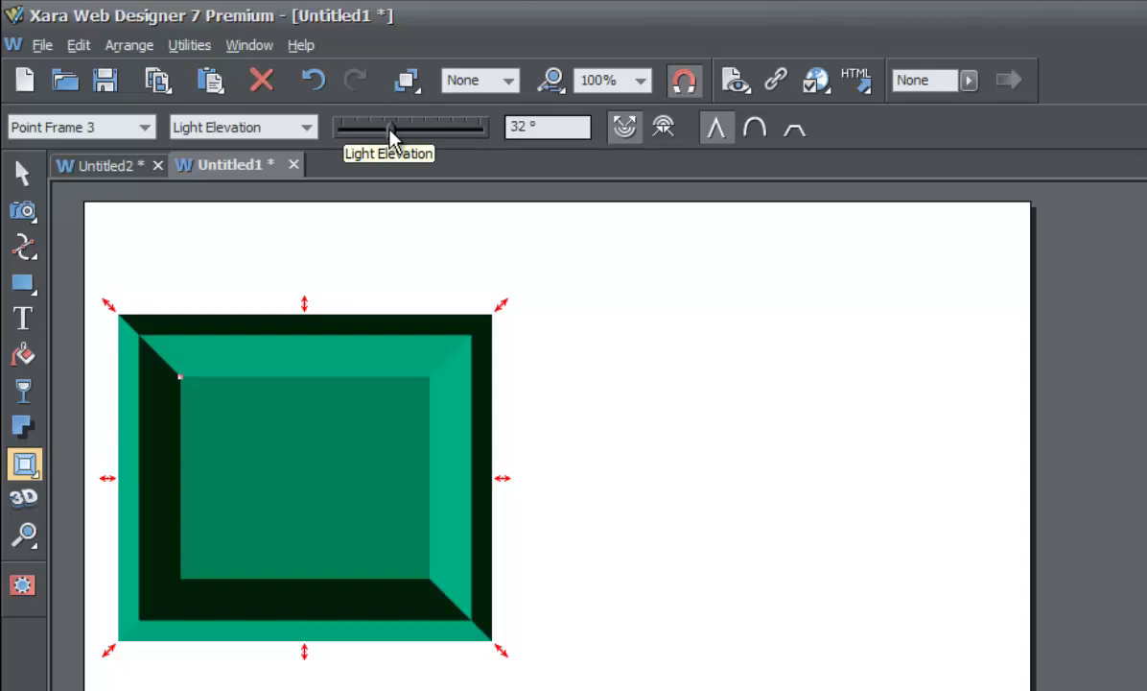
mouse_move(390, 128)
mouse_down()
mouse_move(485, 130)
mouse_move(343, 135)
mouse_move(459, 141)
mouse_move(387, 129)
mouse_up()
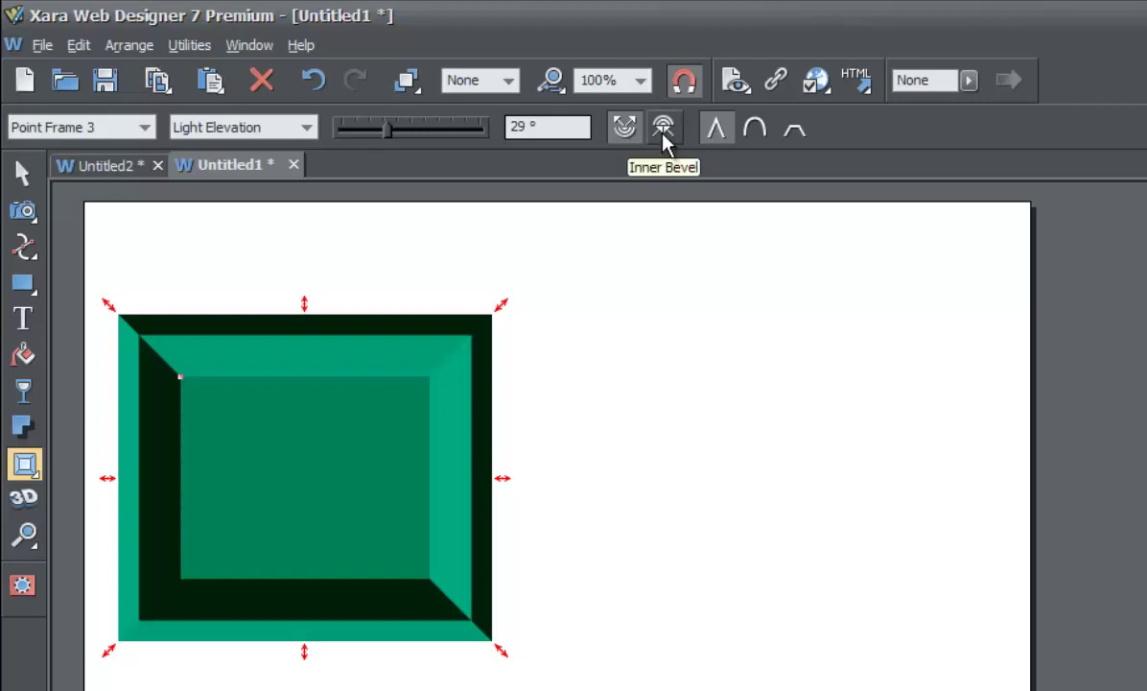
Make the rectangle's bevel an inner bevel, and reset it by choosing None and reapplying Point Frame 3.
click(663, 129)
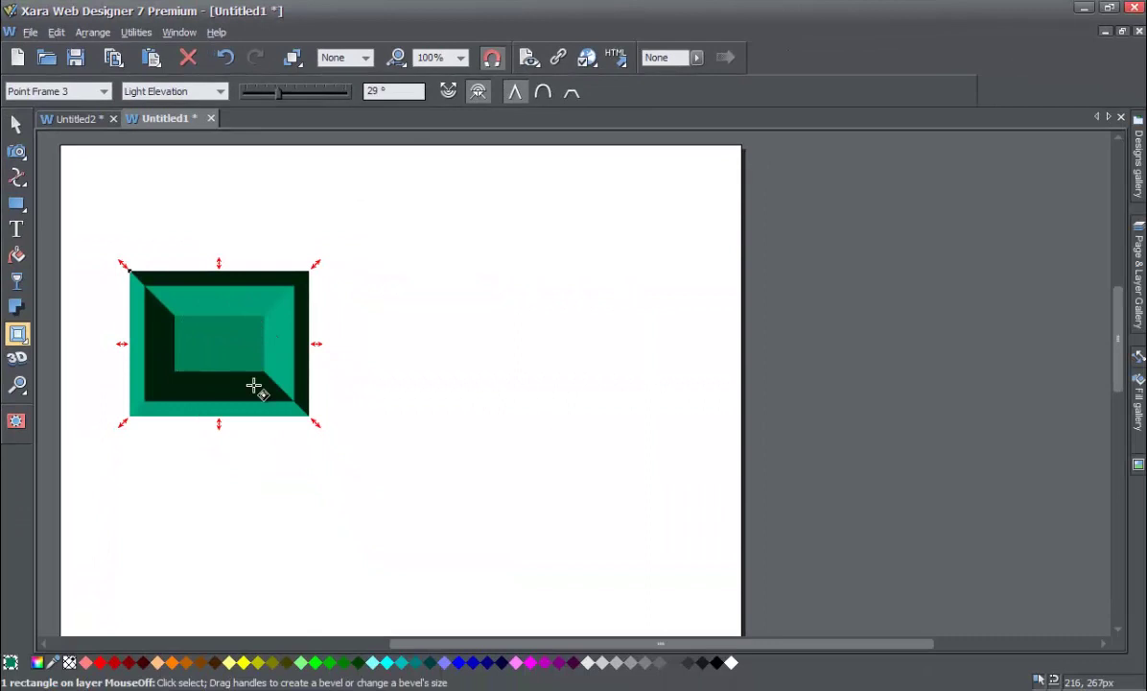
click(104, 91)
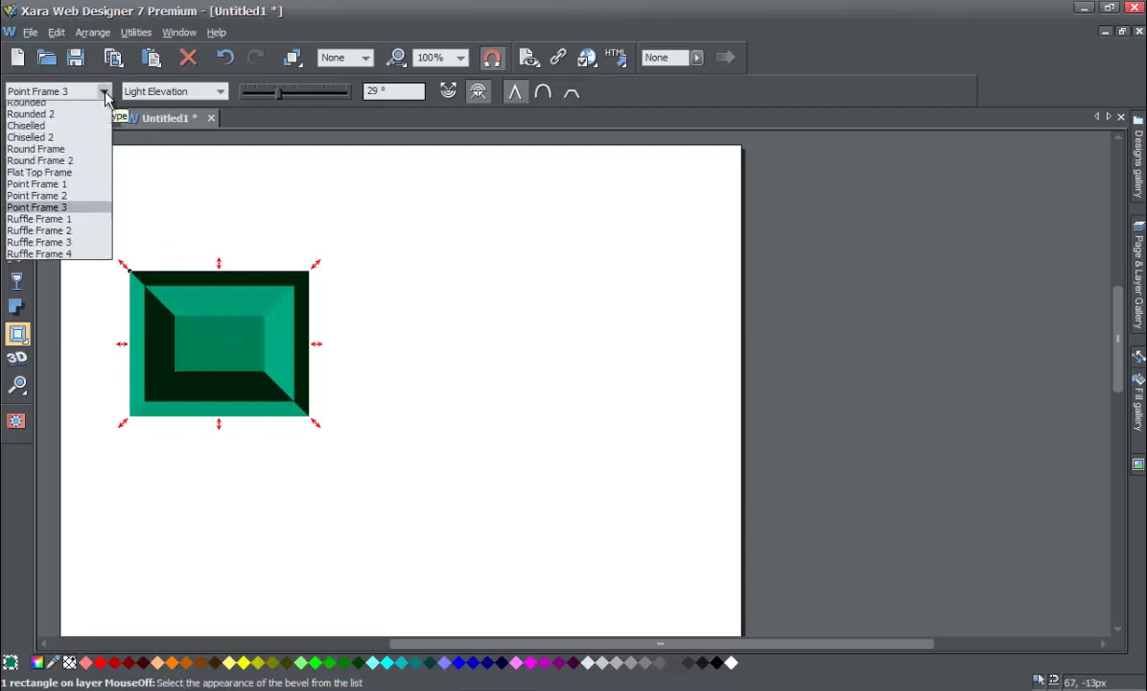
click(20, 107)
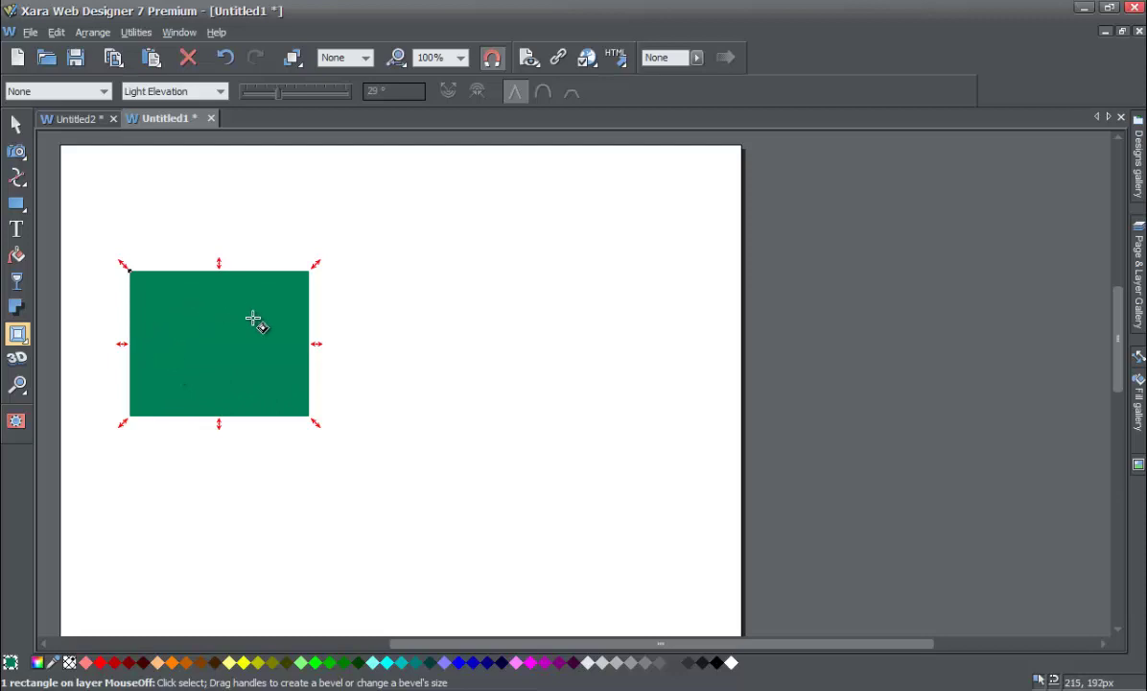
click(103, 91)
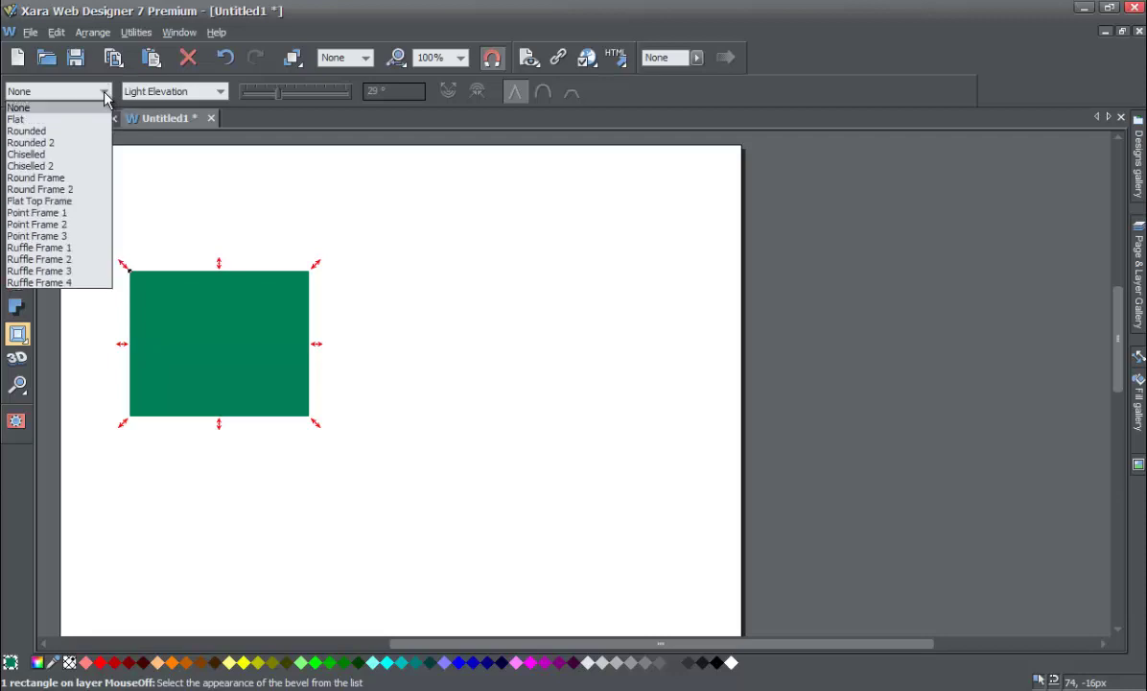
click(80, 236)
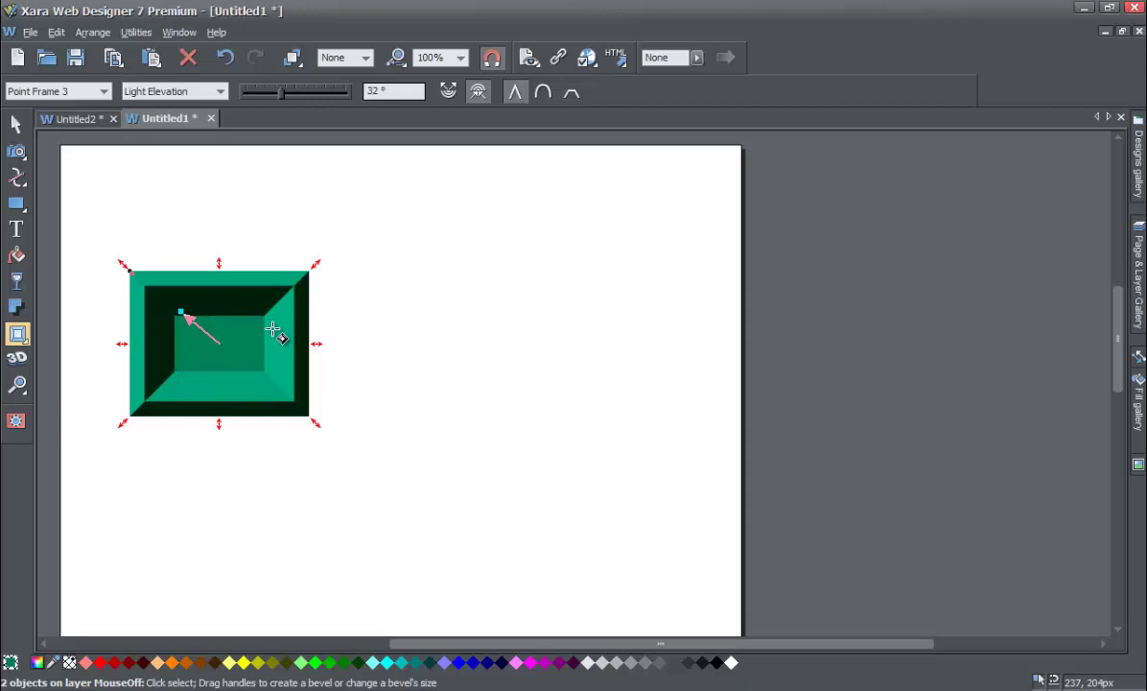
Switch the rectangle to an outer bevel, trying the round join and setting the join type to bevelled.
click(448, 94)
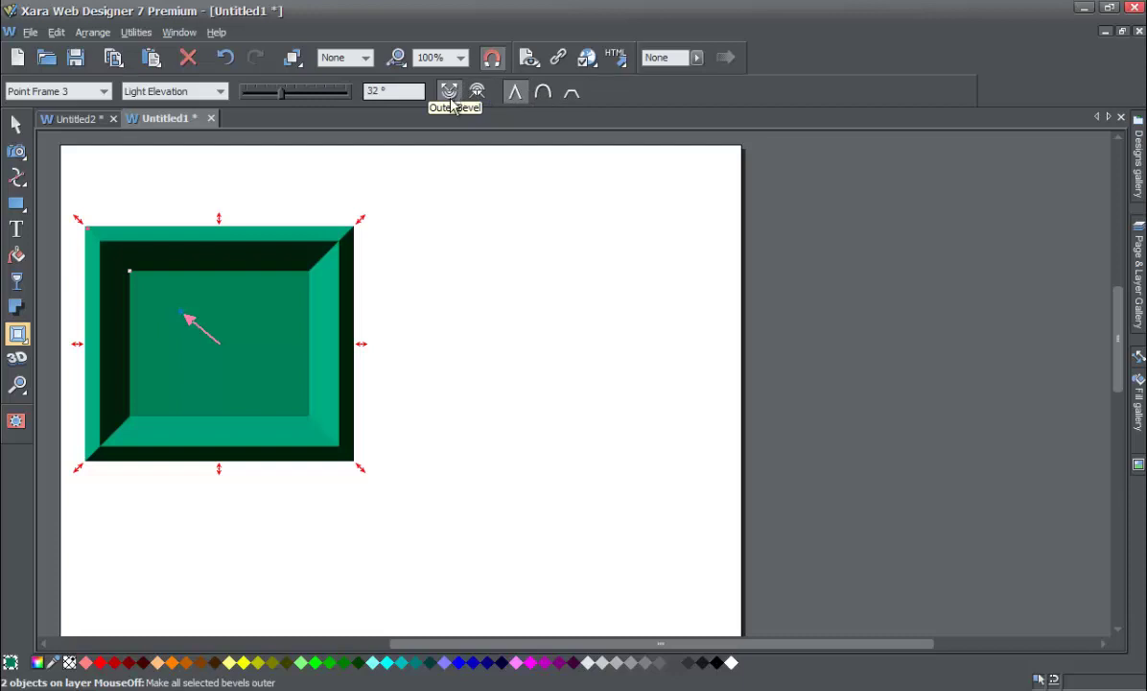
click(543, 96)
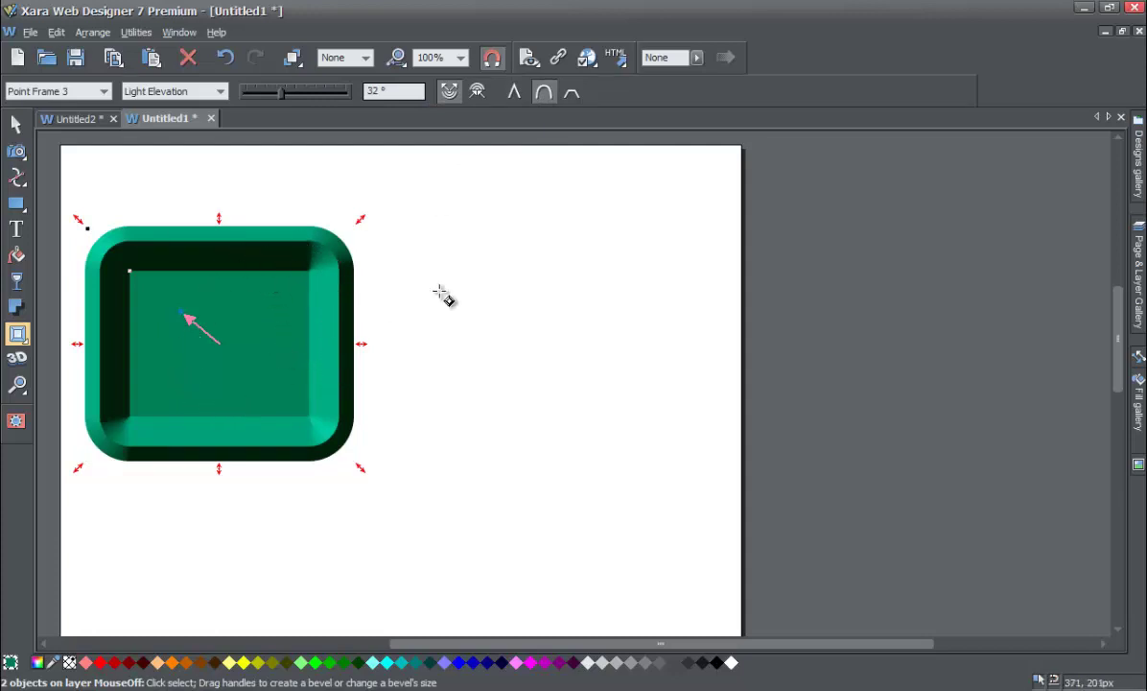
click(574, 93)
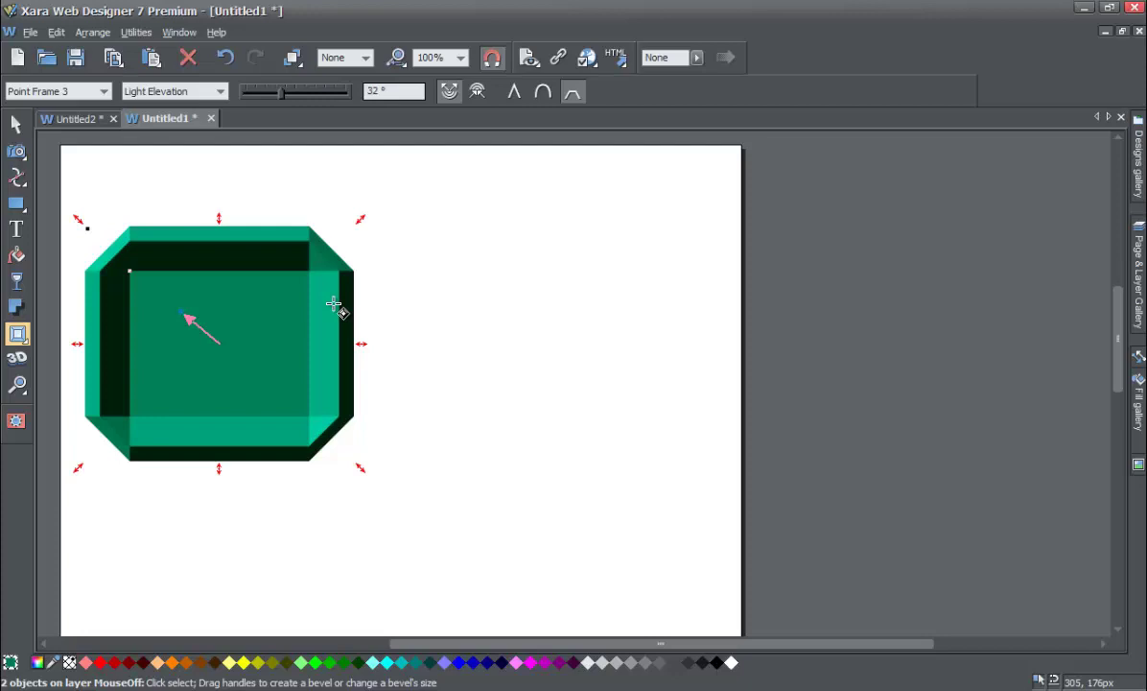
Select the bevelled rectangle and delete it from the page.
click(16, 127)
click(254, 376)
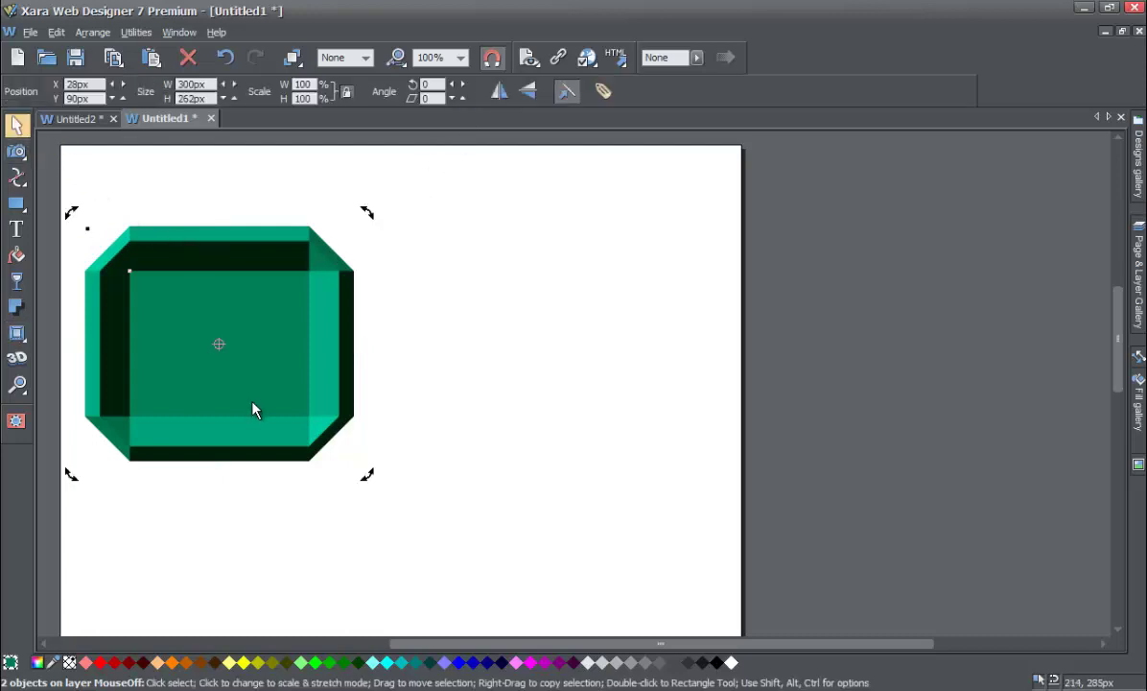
click(257, 375)
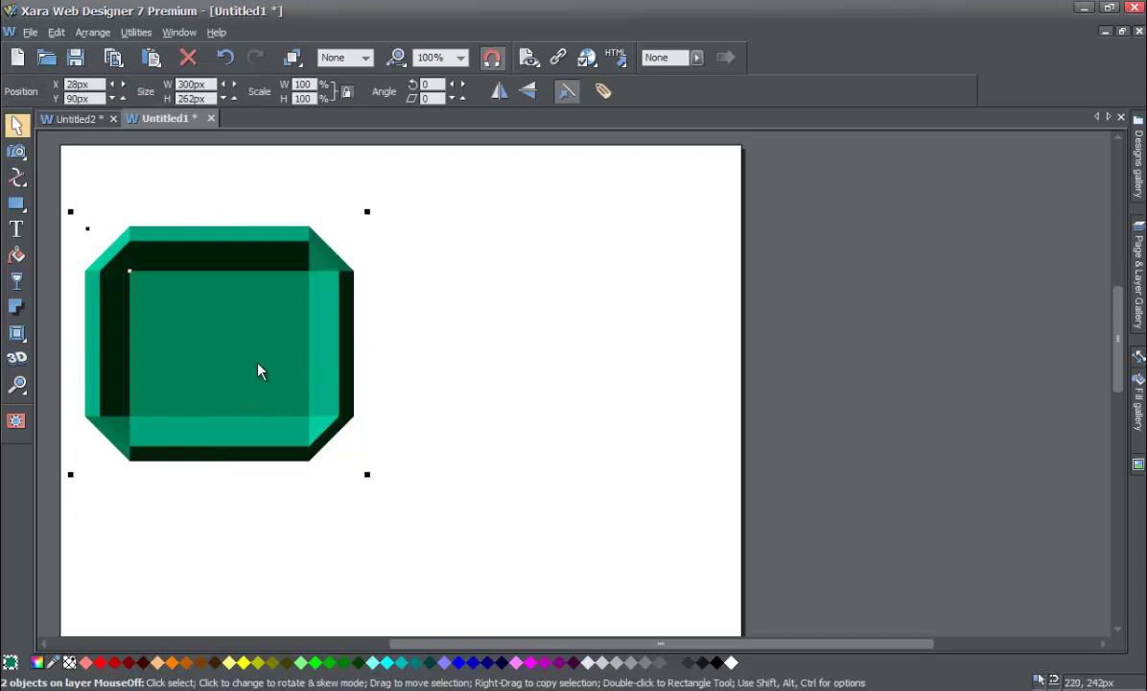
key(Delete)
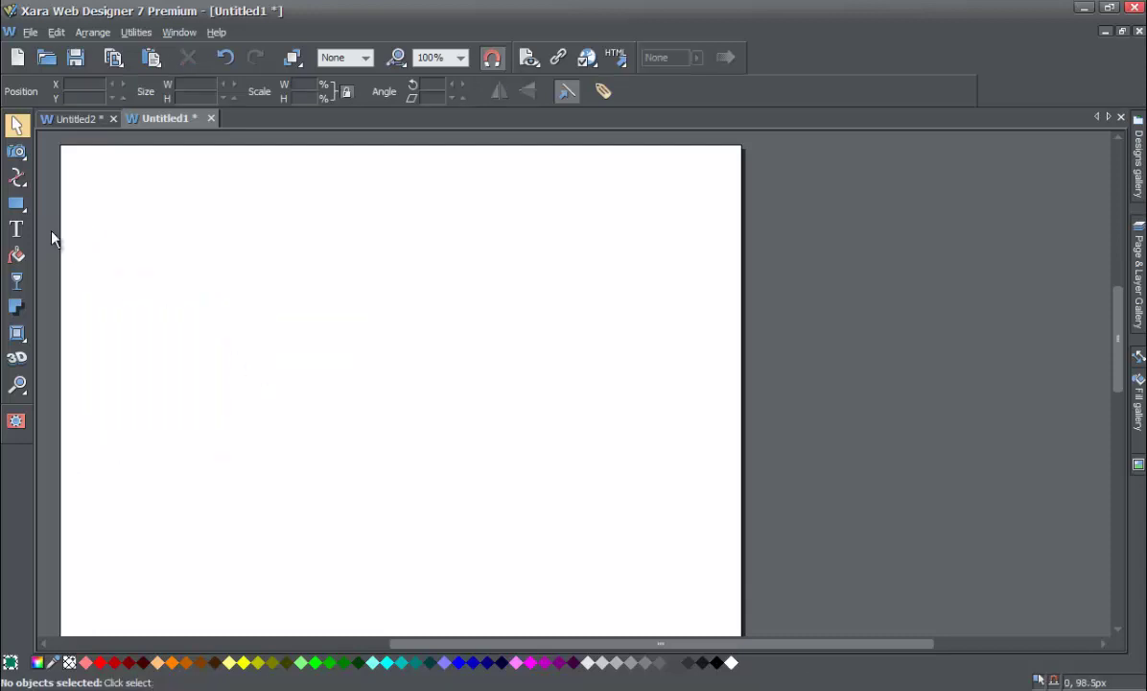
Draw a circle about 211 by 210 px on the page and give it a flat outer bevel.
mouse_move(21, 213)
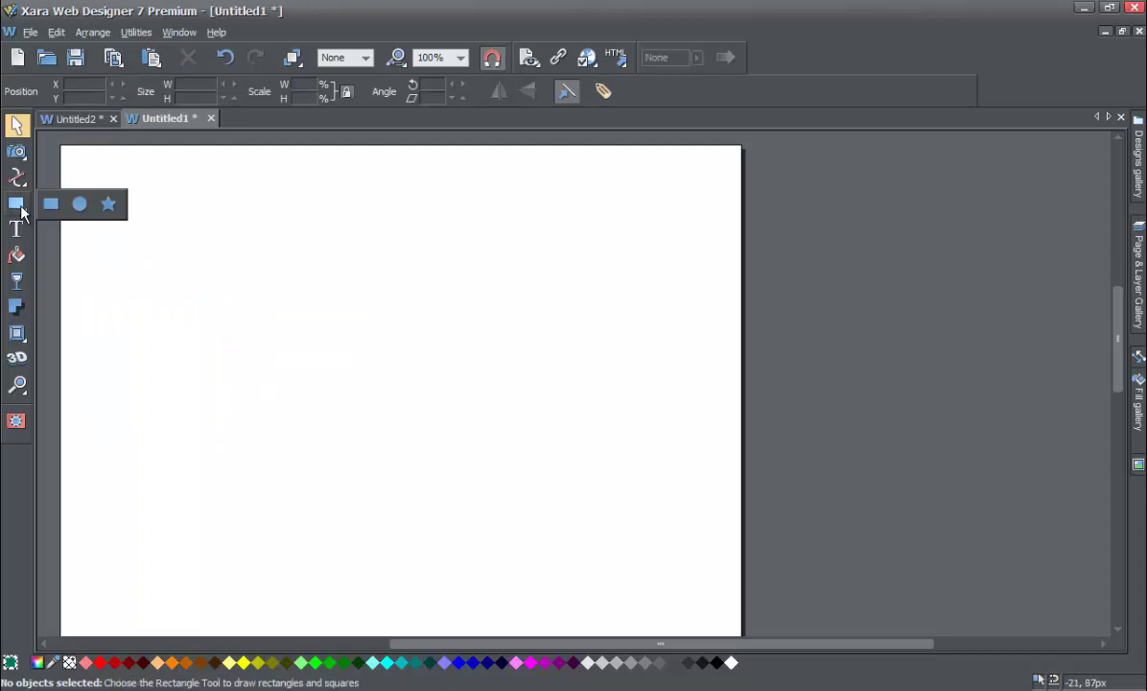
click(77, 204)
drag(144, 278, 334, 468)
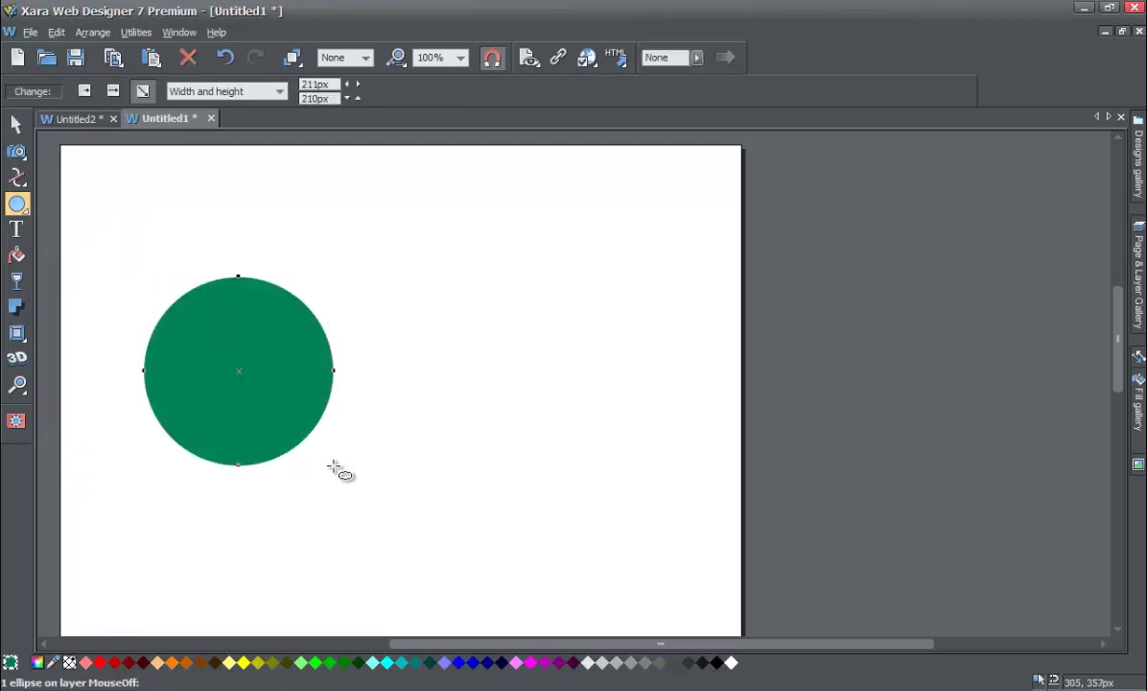
click(19, 338)
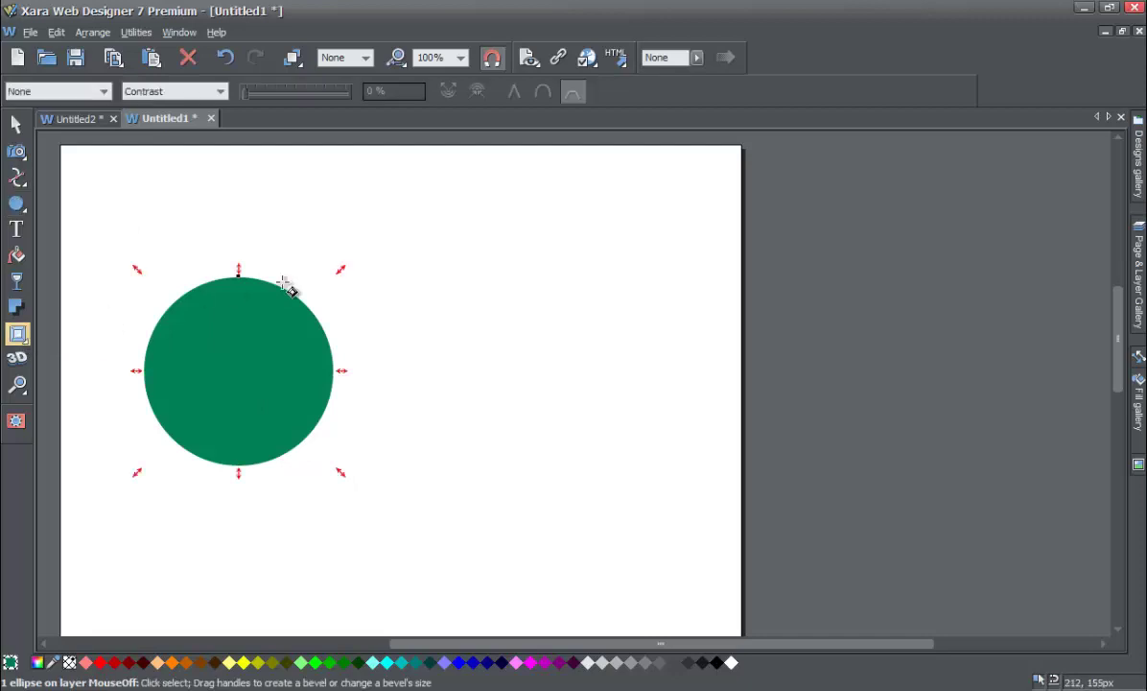
drag(342, 273, 380, 239)
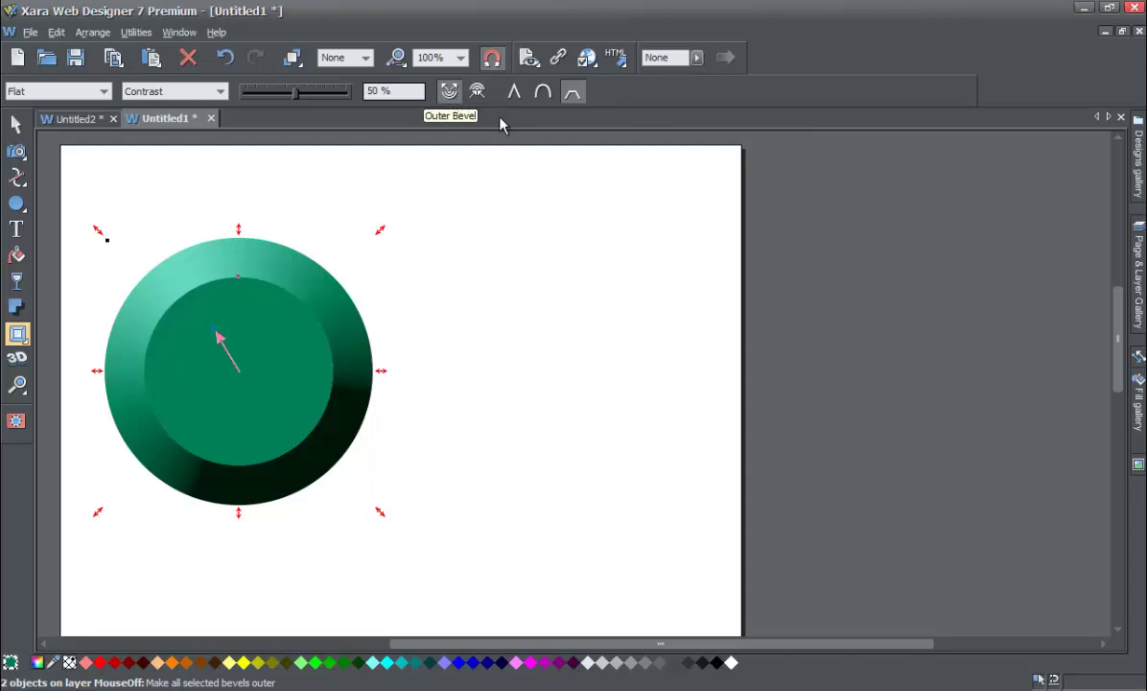
Compare the join types on the circle's bevel, and set the join to mitred.
click(544, 96)
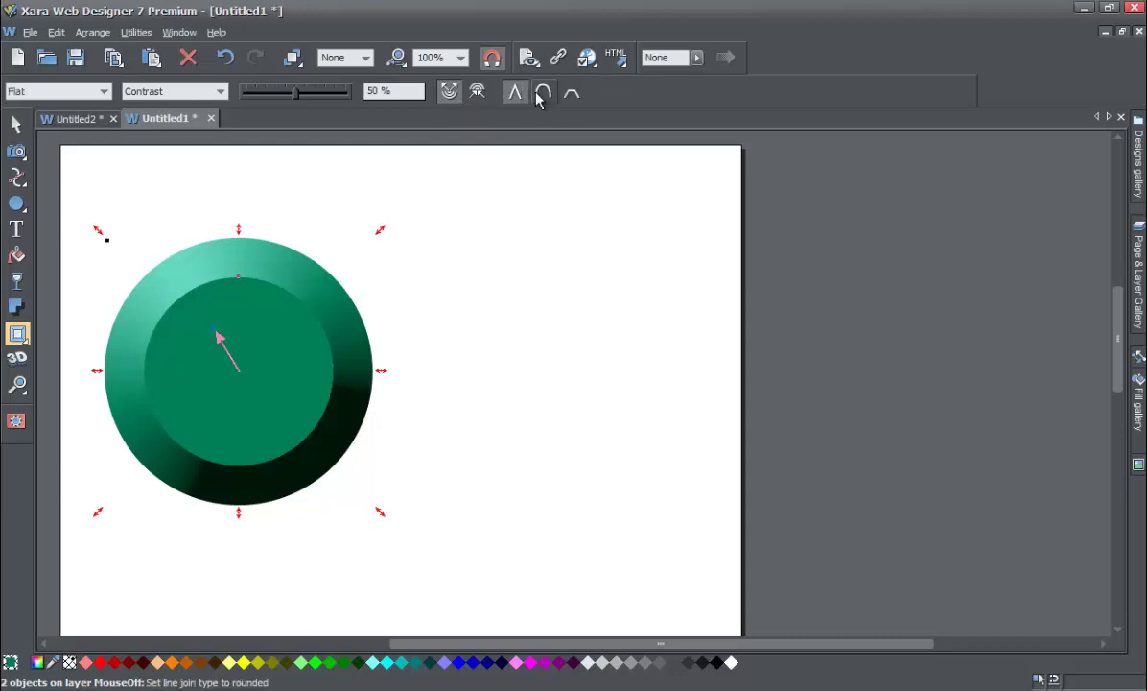
click(568, 98)
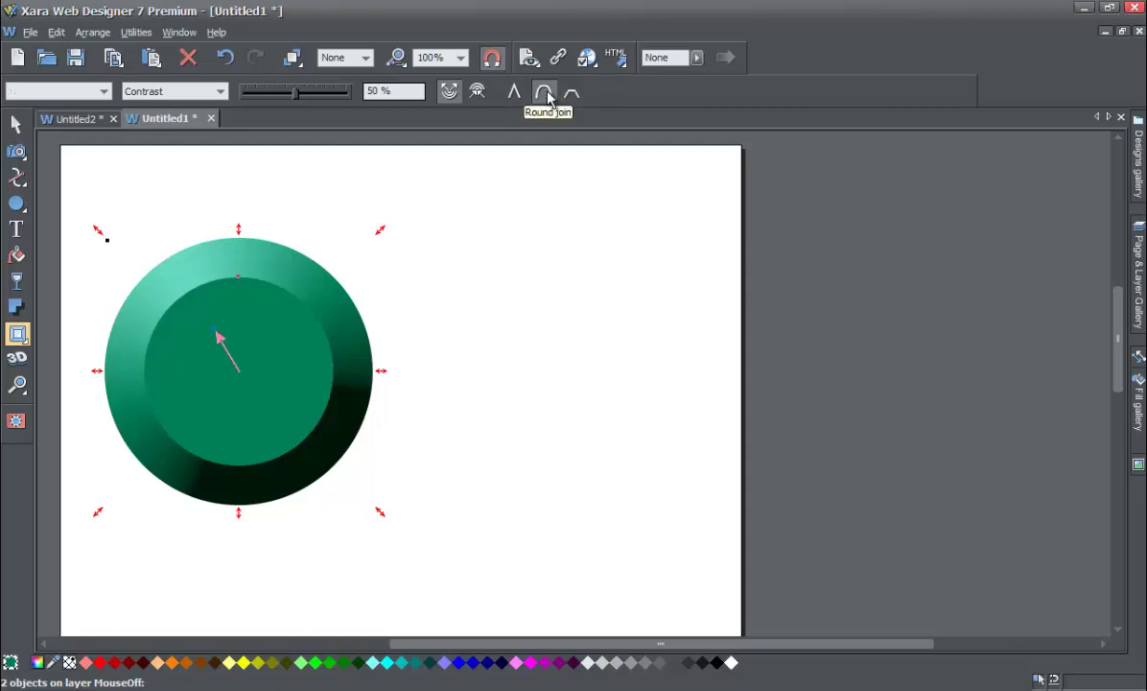
click(544, 96)
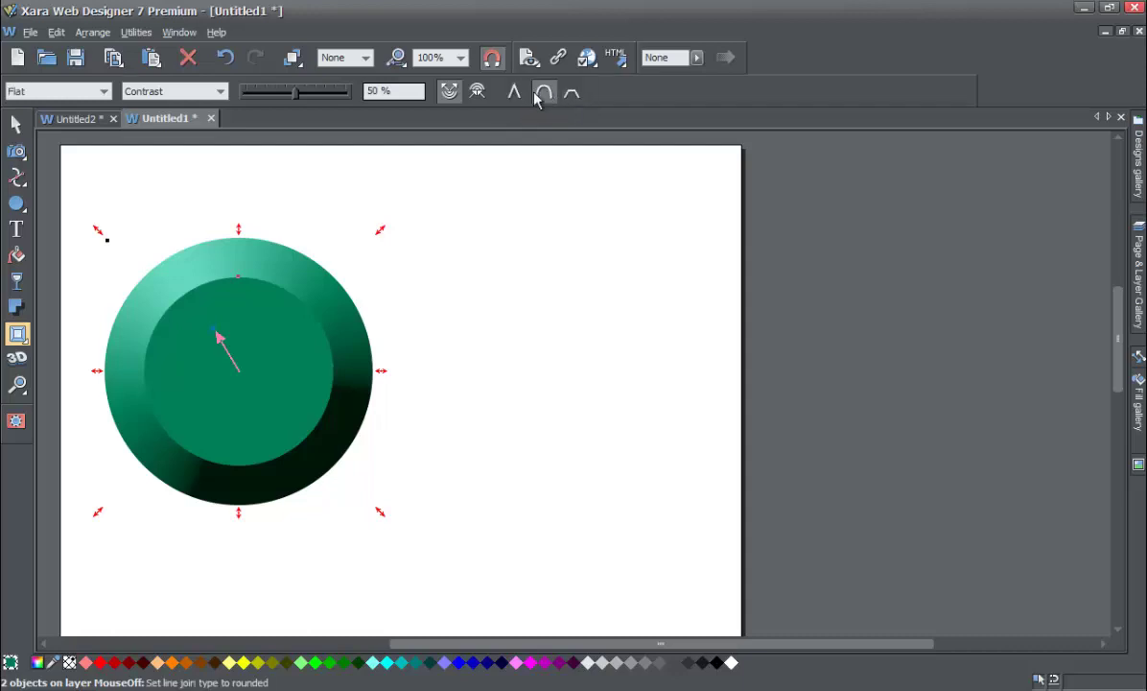
click(515, 93)
click(542, 96)
click(515, 95)
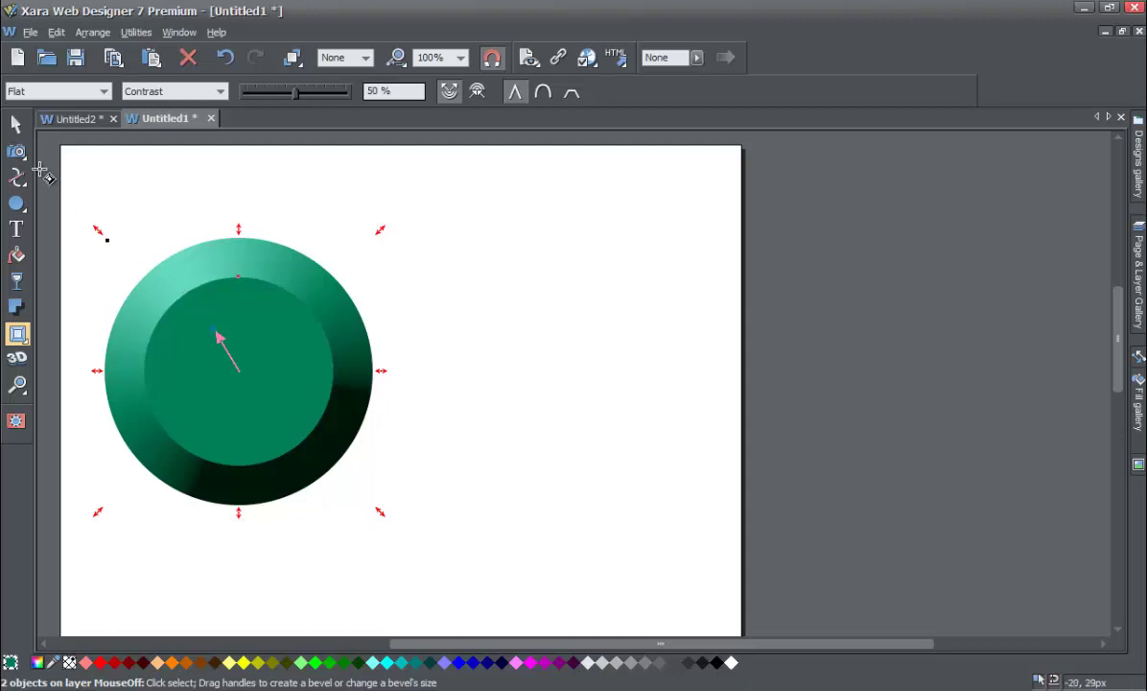
Delete the bevelled circle and draw a 21-pointed QuickShape star about 225 px in size near the page's upper-left corner.
click(16, 125)
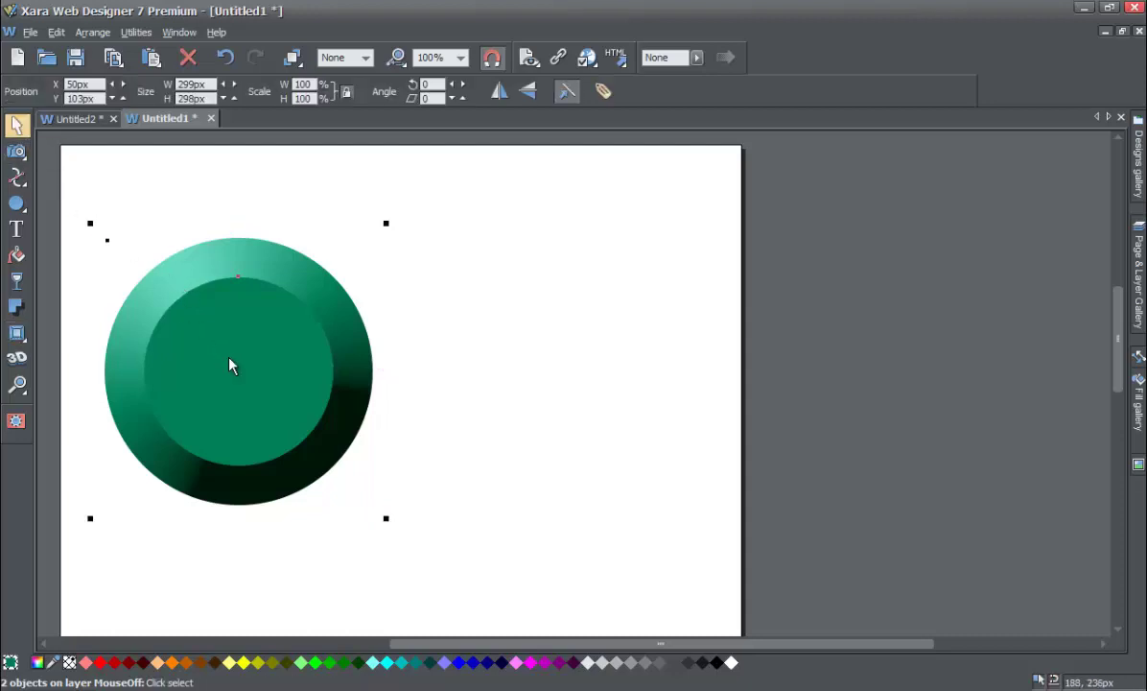
key(Delete)
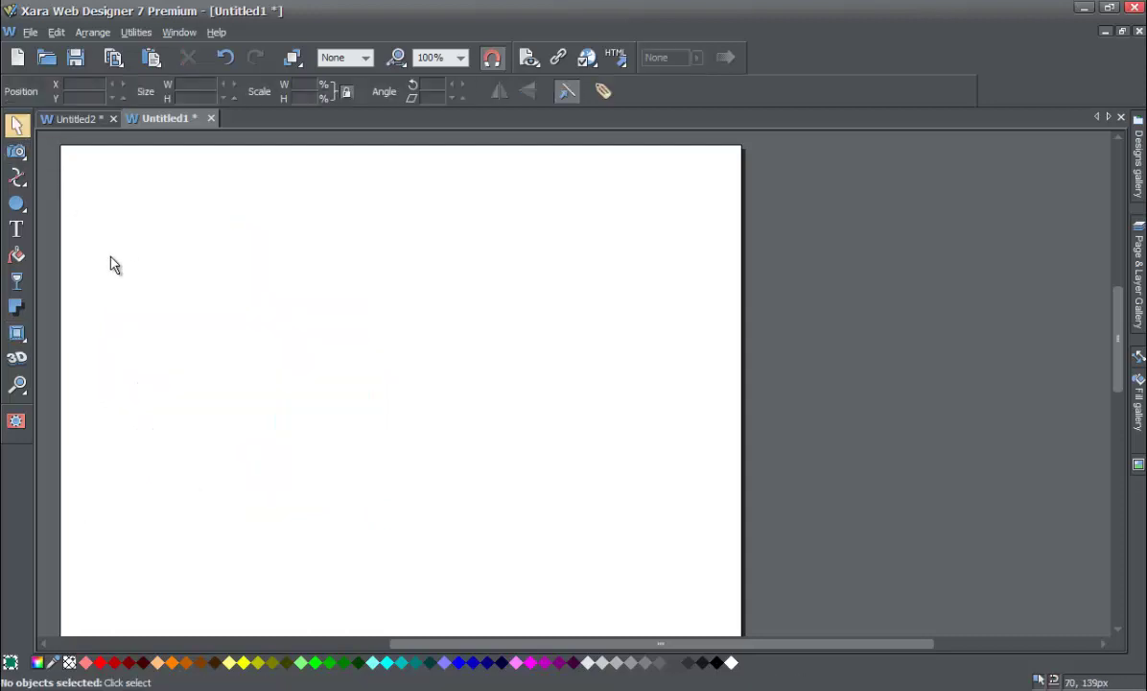
mouse_move(17, 204)
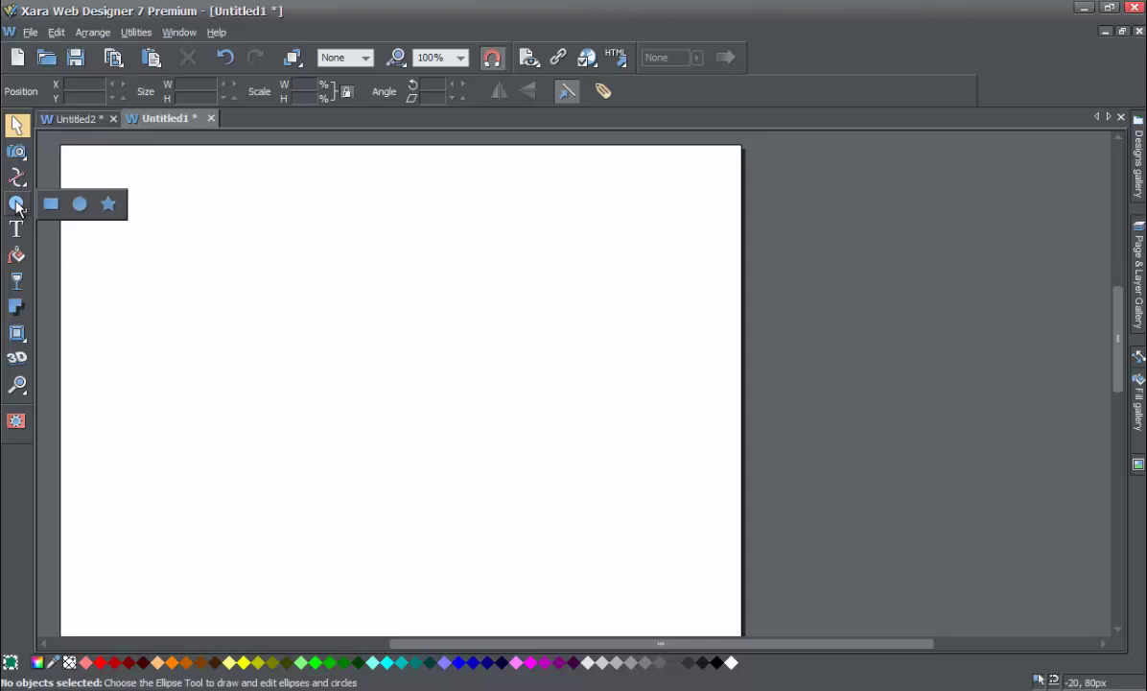
click(109, 204)
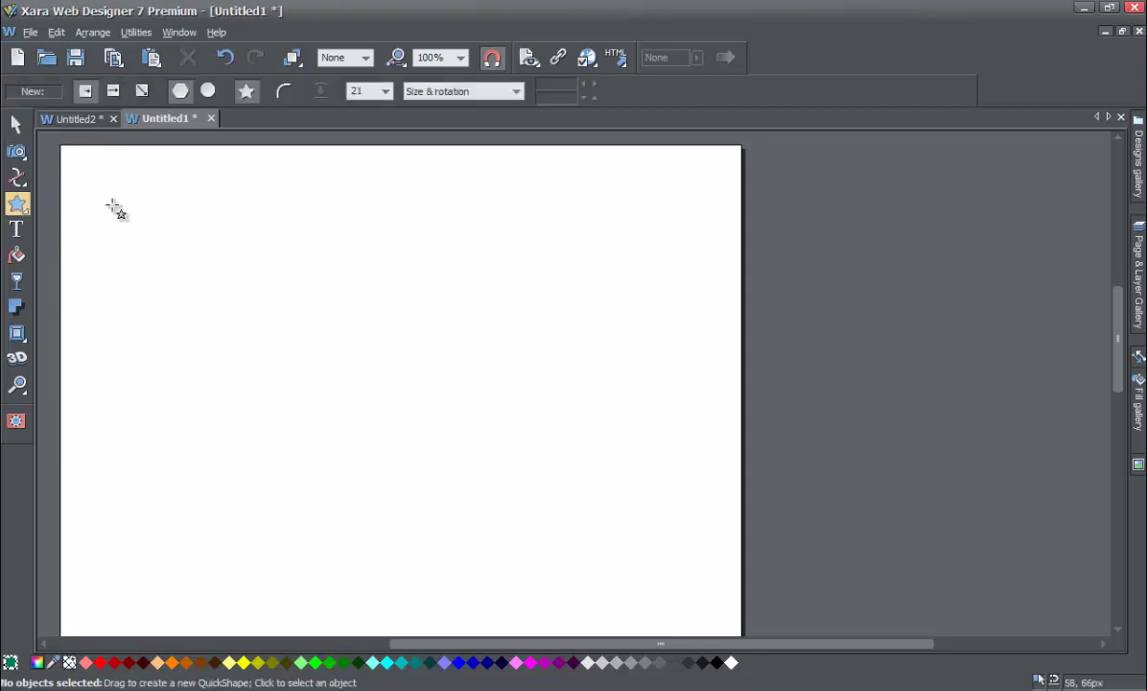
drag(169, 270, 238, 341)
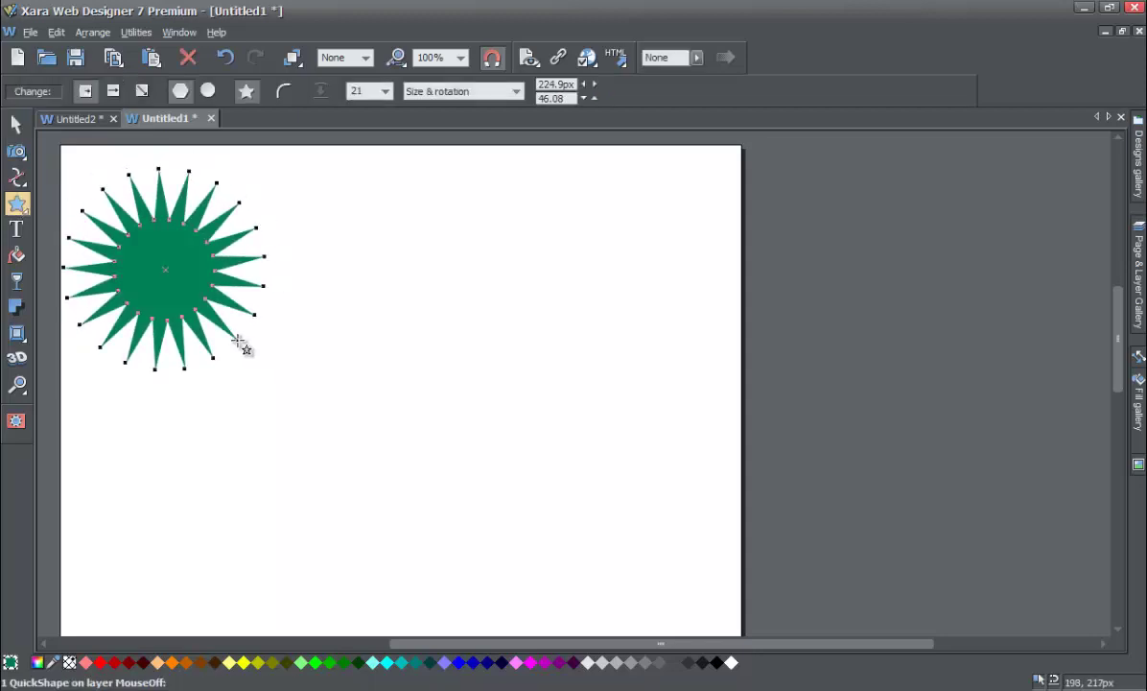
Move the star away from the page's corner towards the middle of the visible page and reselect it.
click(16, 125)
drag(134, 251, 319, 380)
click(101, 222)
click(17, 204)
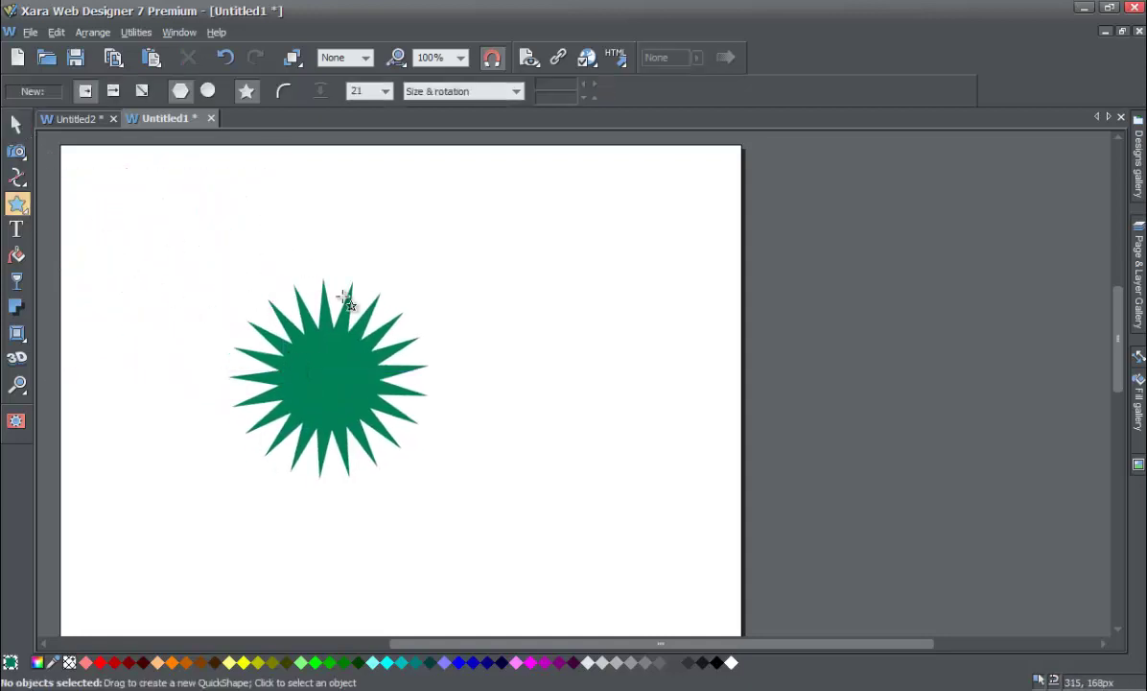
click(341, 344)
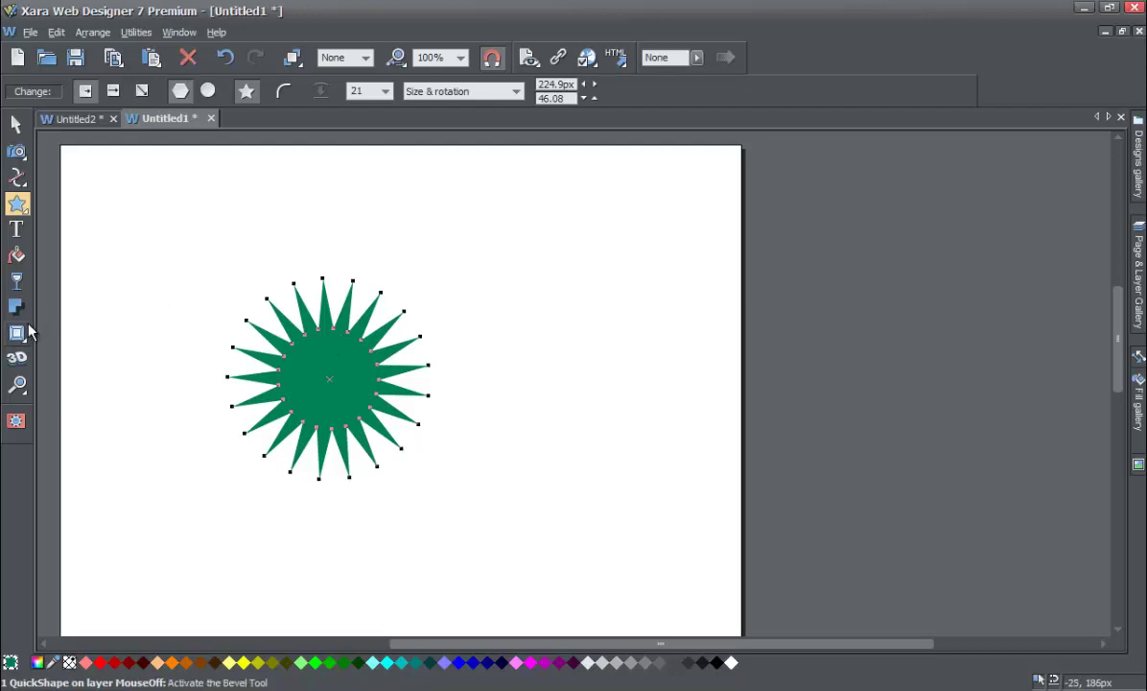
Apply a flat outer bevel with mitred joins to the star using the Bevel Tool.
mouse_move(23, 333)
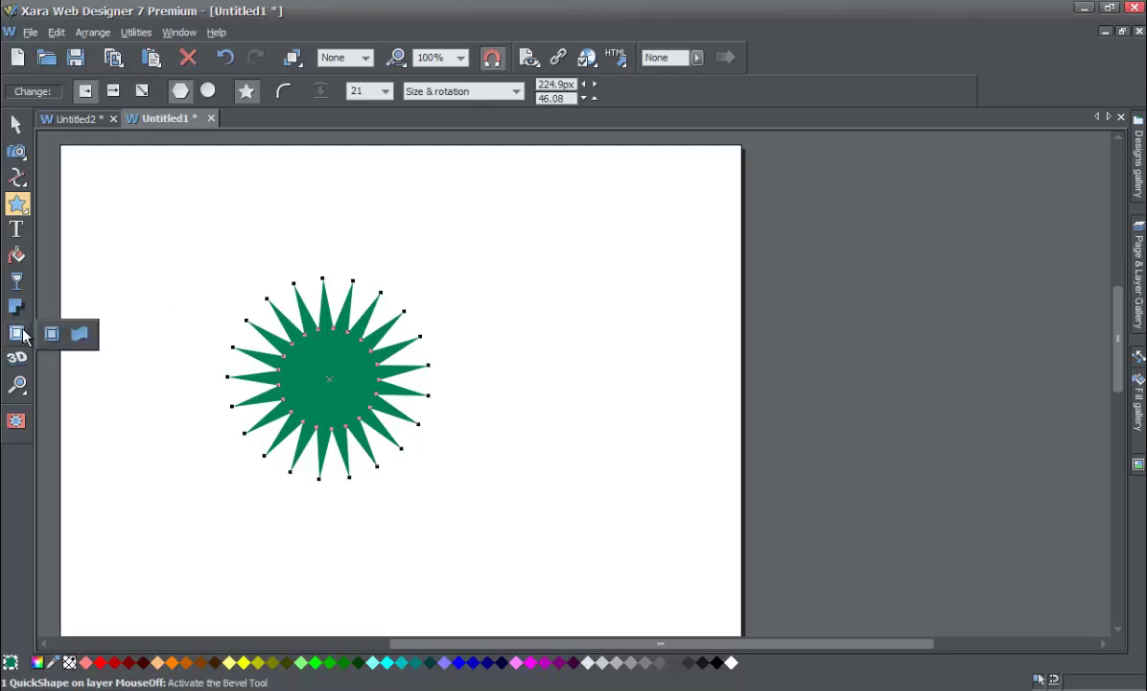
click(18, 333)
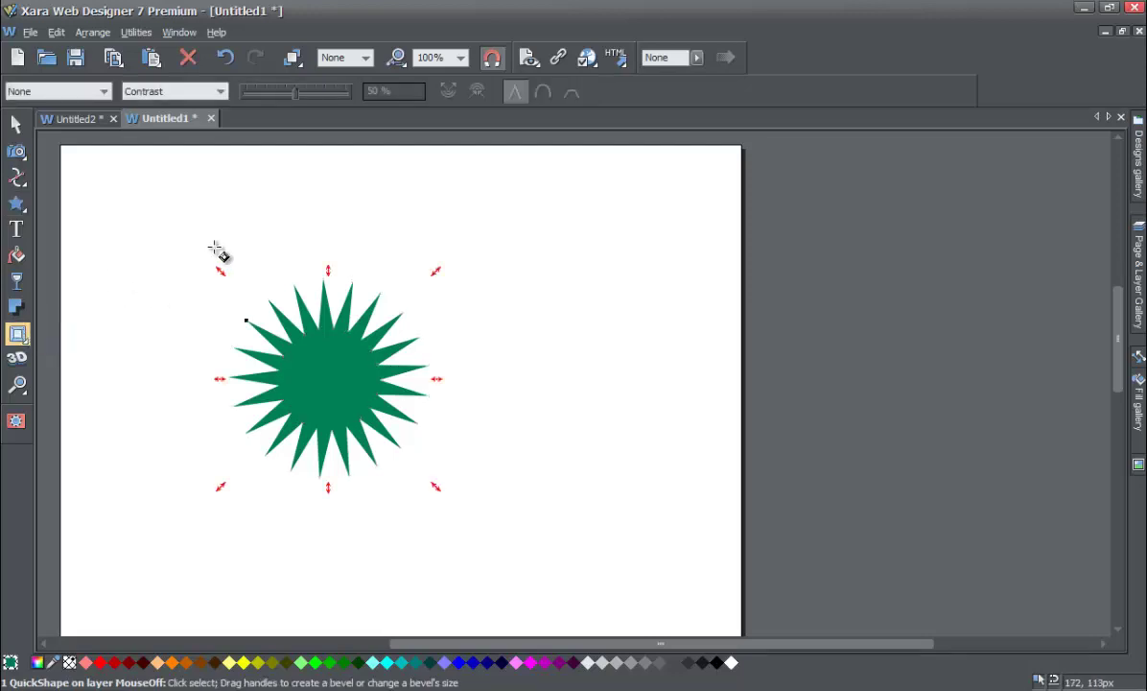
drag(440, 276, 456, 268)
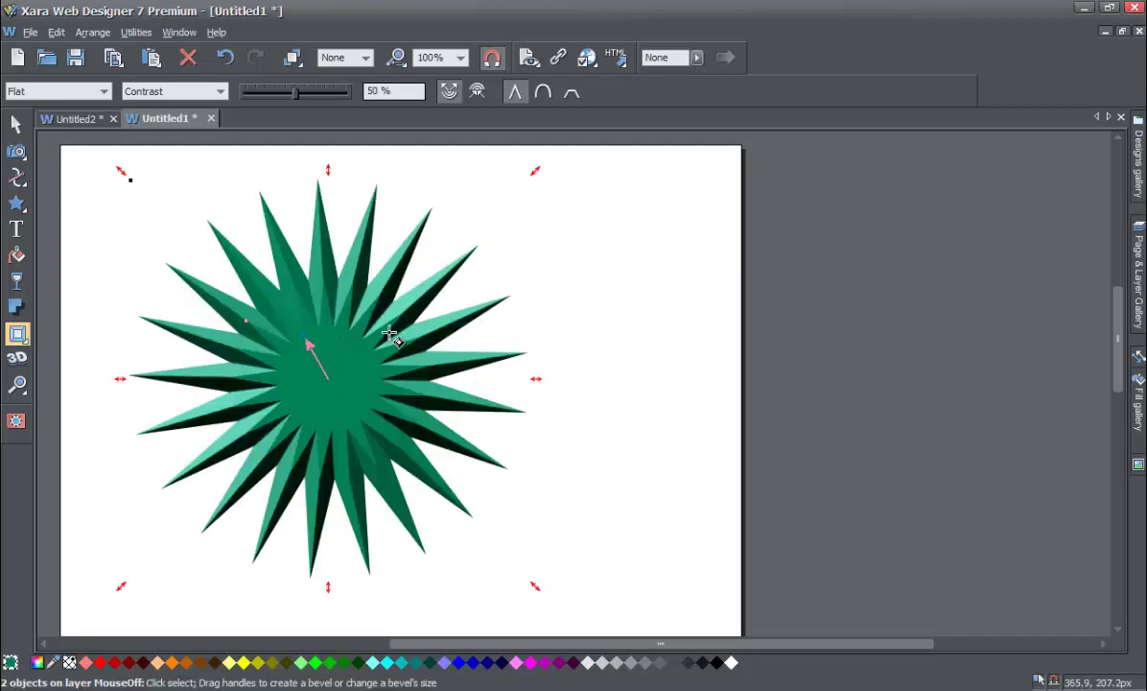
Compare the round, bevelled and mitred joins on the star's outer bevel, and set the join type to mitred.
click(544, 93)
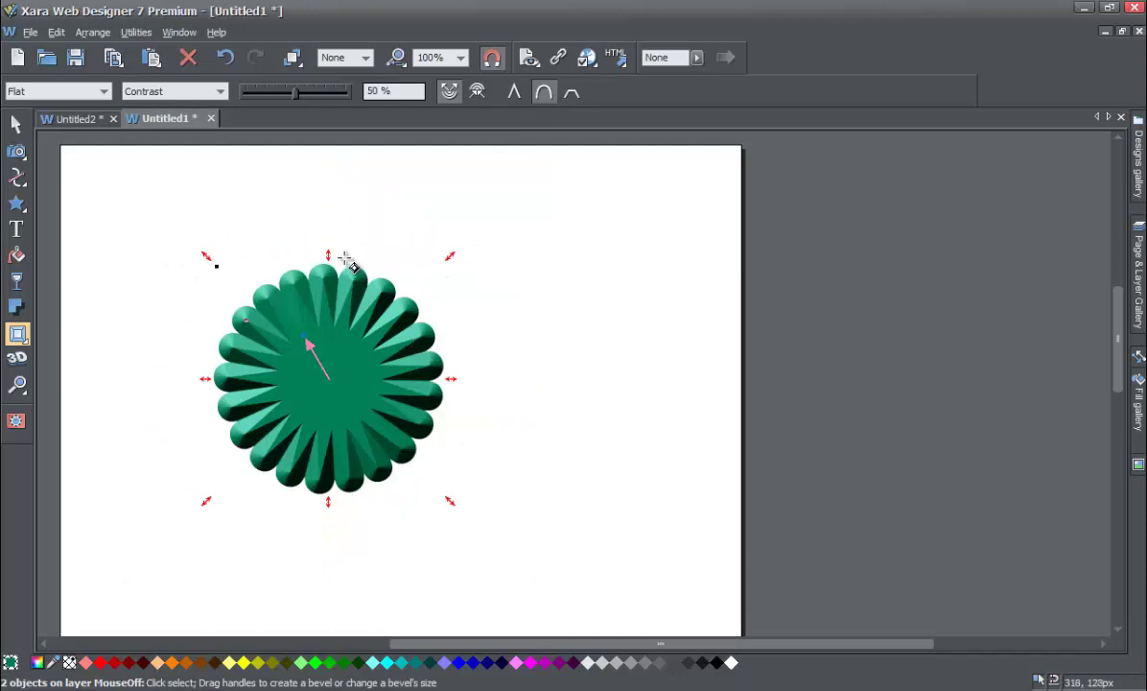
click(573, 93)
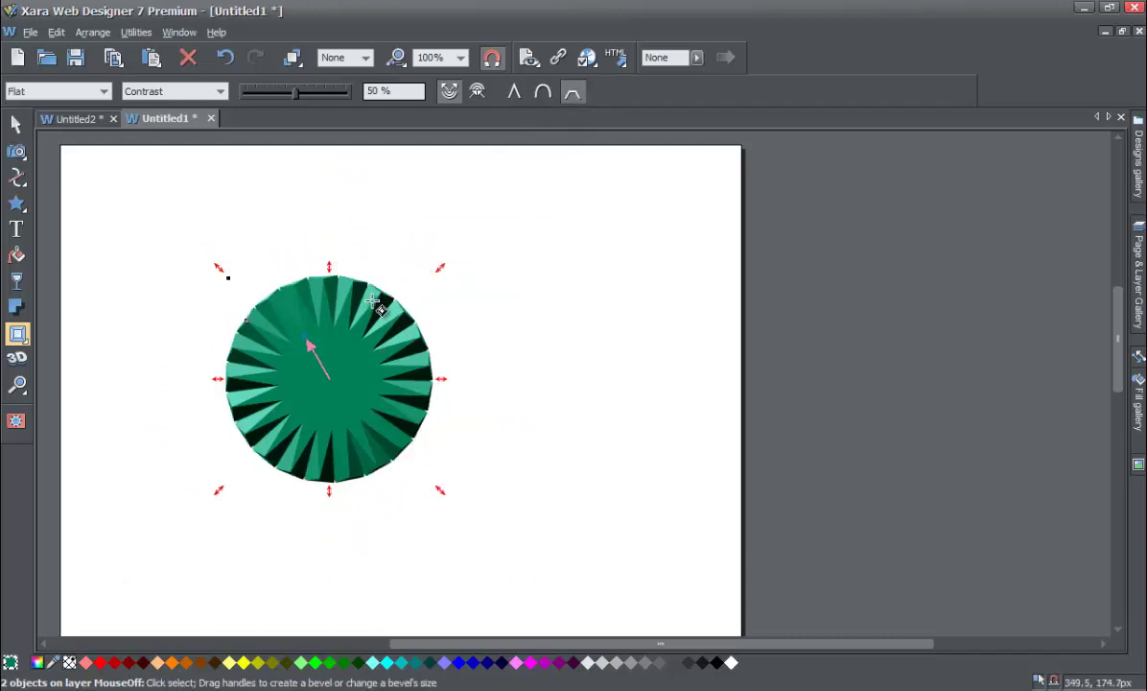
click(544, 94)
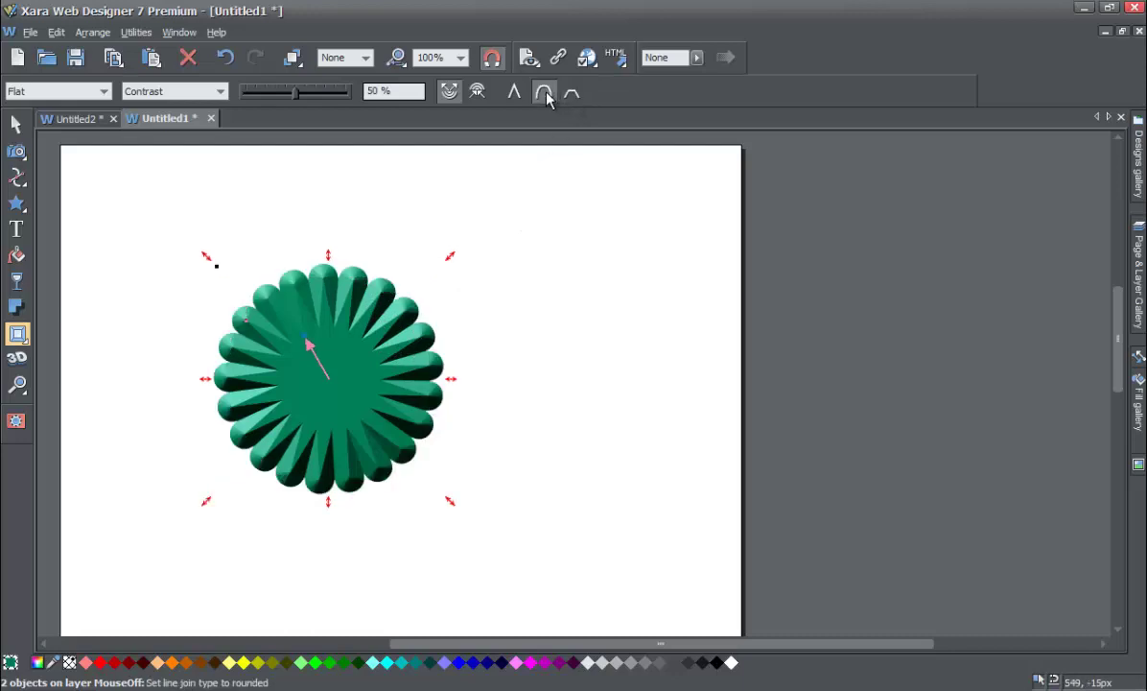
click(516, 95)
click(543, 96)
click(573, 94)
click(543, 96)
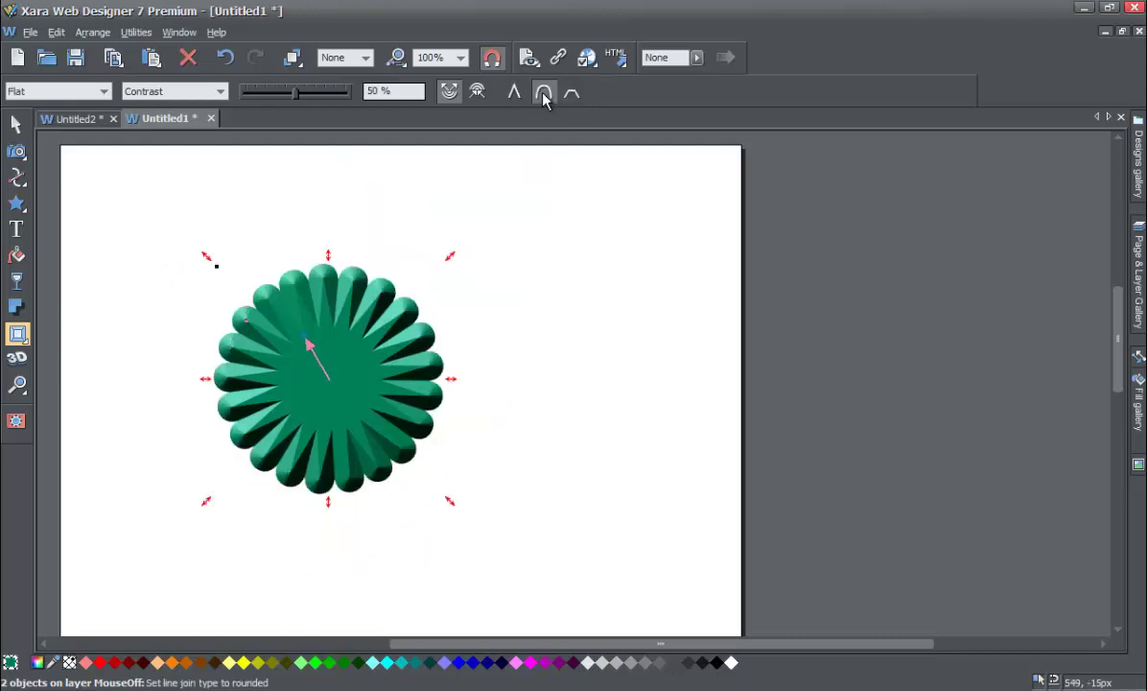
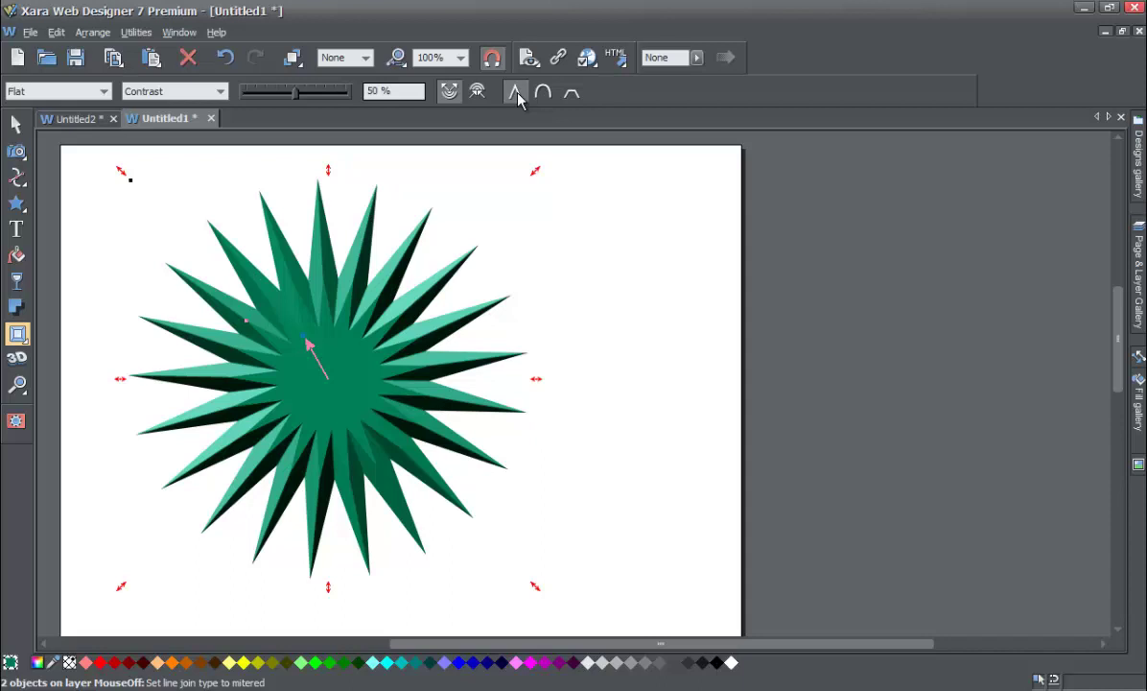
click(517, 97)
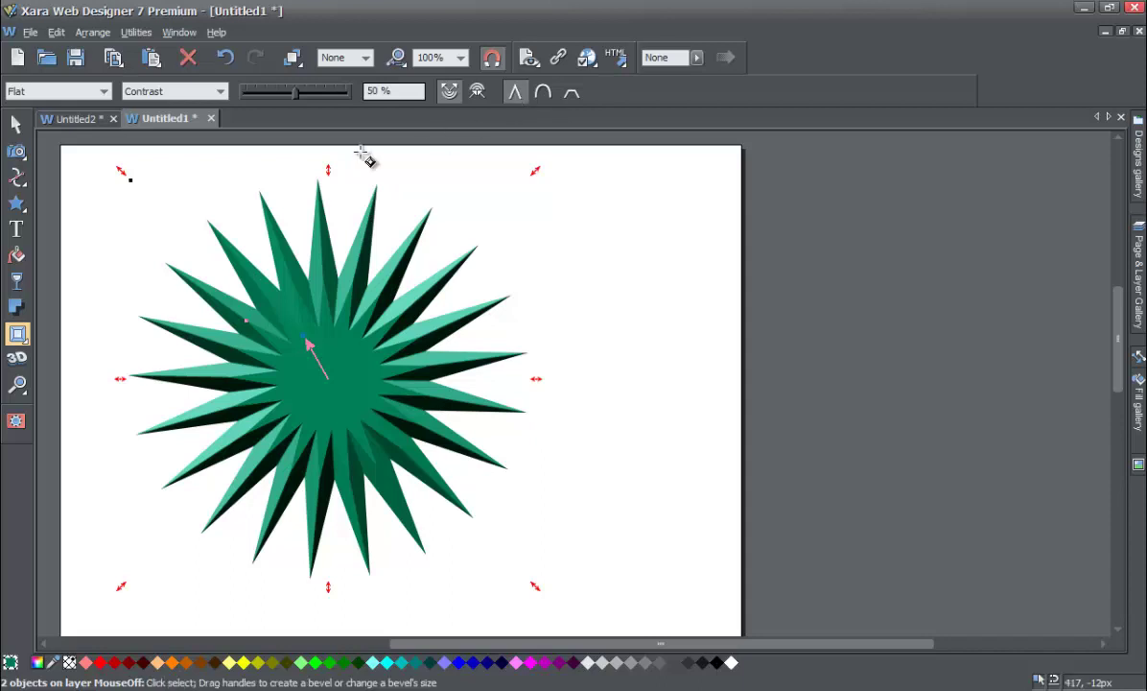
In the Untitled2 document, pull the phone apart, moving its screen layers past the page's left edge, its body right and the title left.
click(76, 123)
click(17, 125)
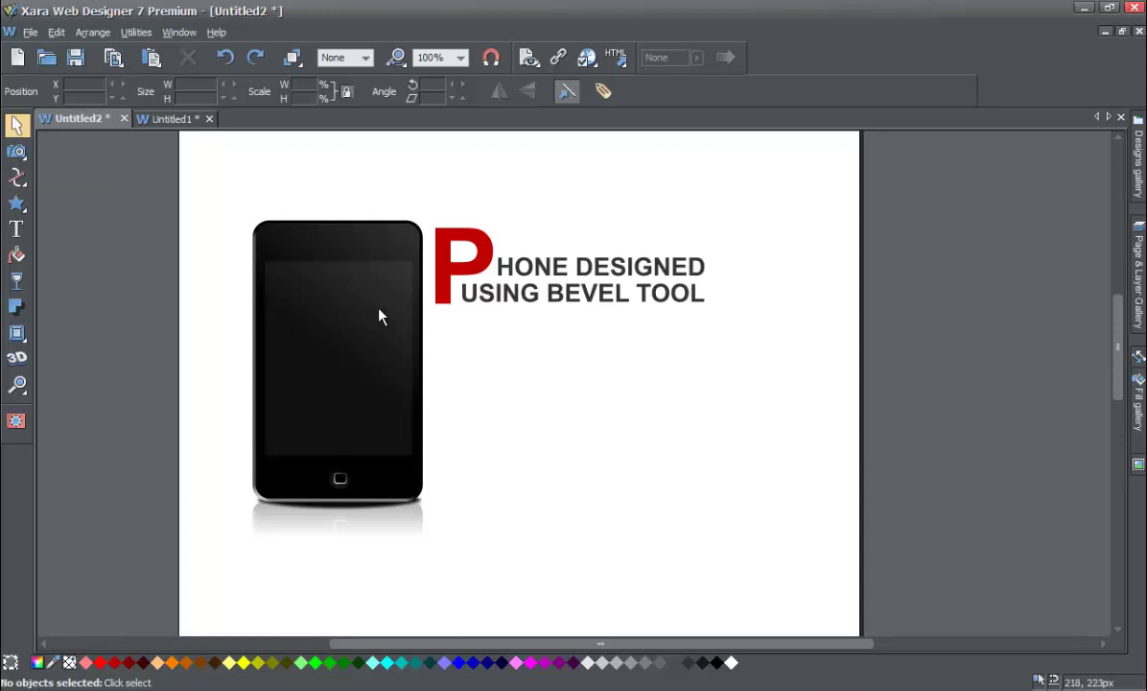
drag(362, 313, 135, 297)
drag(329, 321, 133, 295)
drag(339, 304, 695, 320)
drag(404, 333, 700, 215)
drag(537, 293, 317, 252)
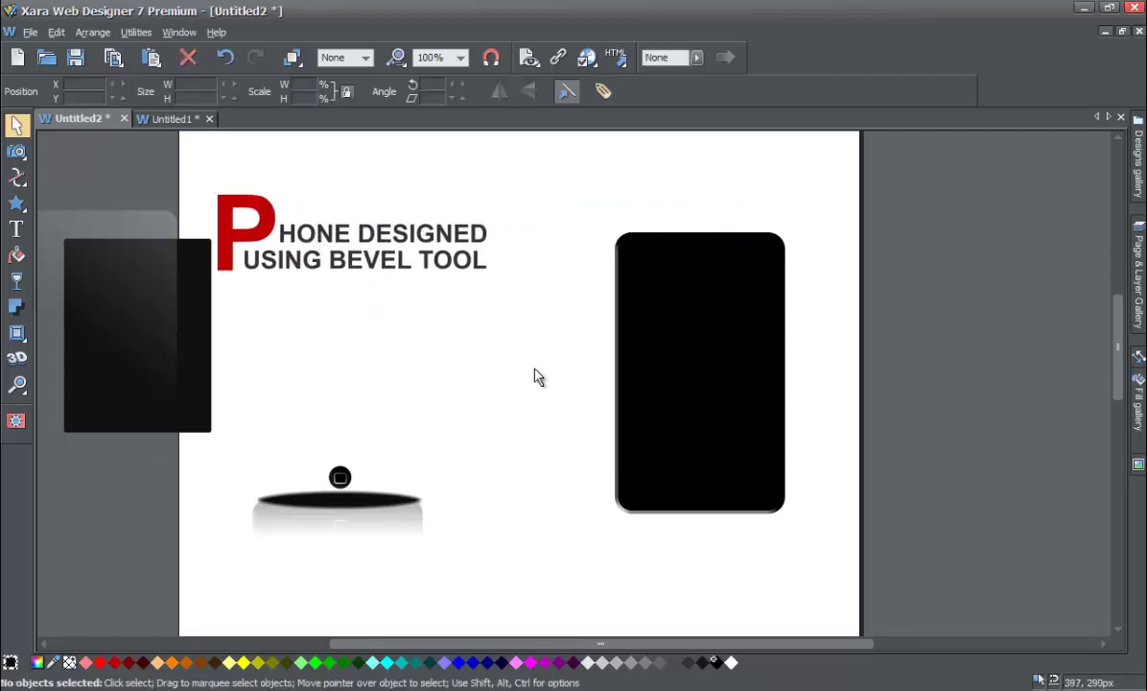
Shift the phone's black body closer to the title and enlarge its flat outer bevel with the Bevel Tool.
drag(697, 319, 627, 310)
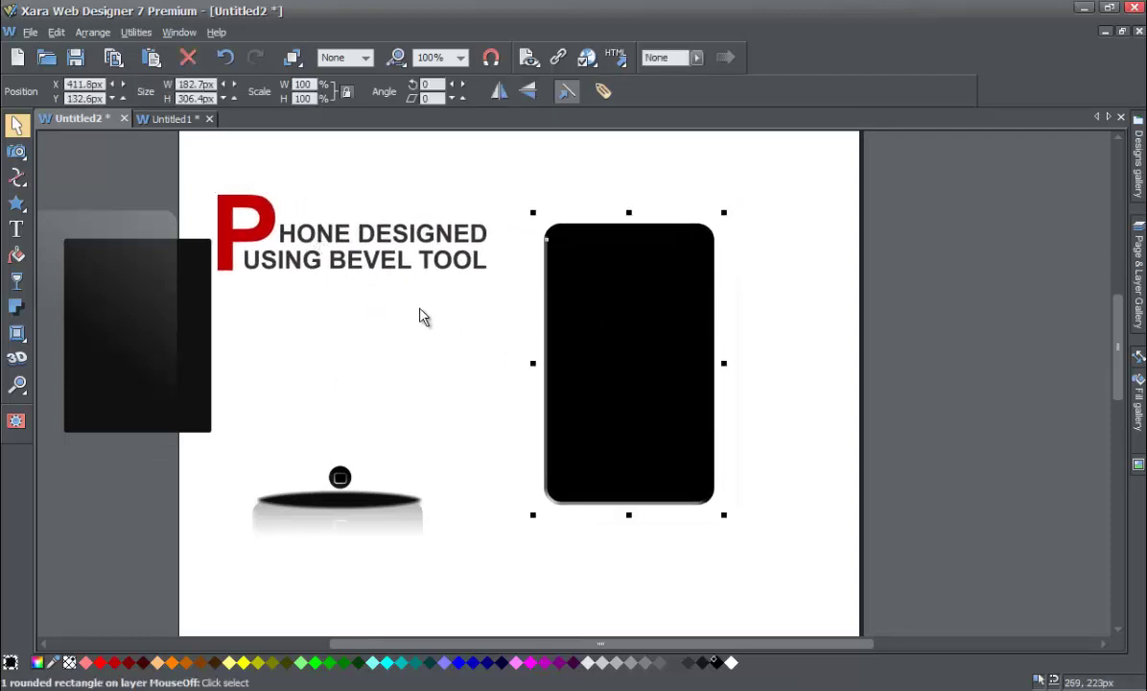
click(16, 333)
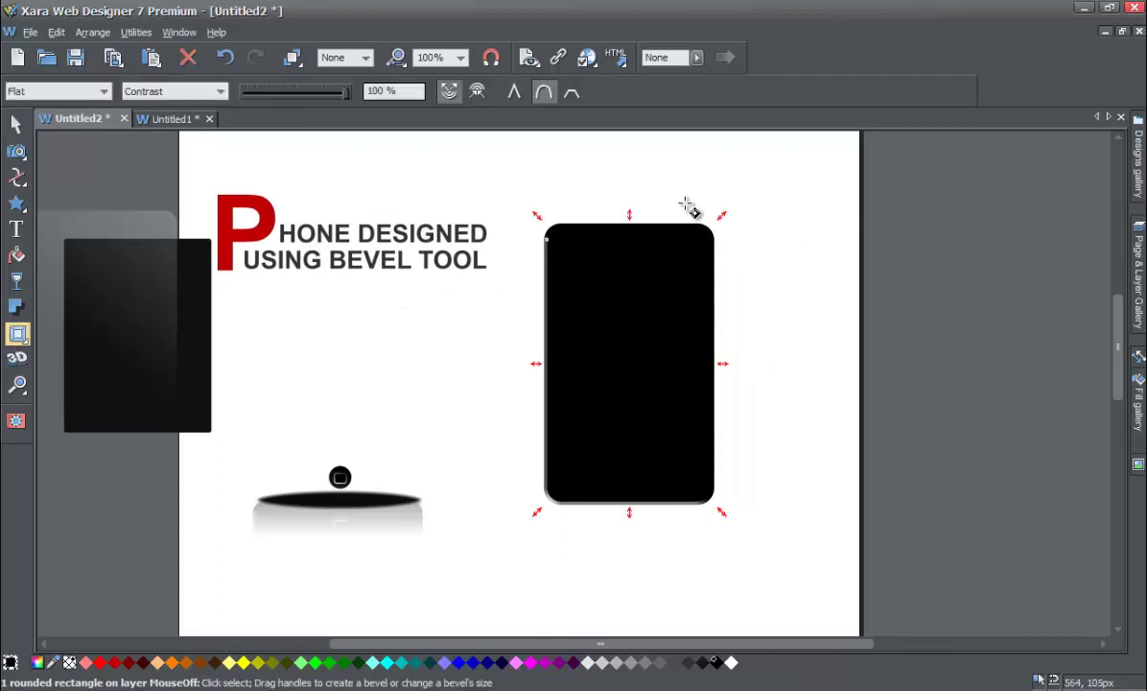
drag(726, 221, 753, 197)
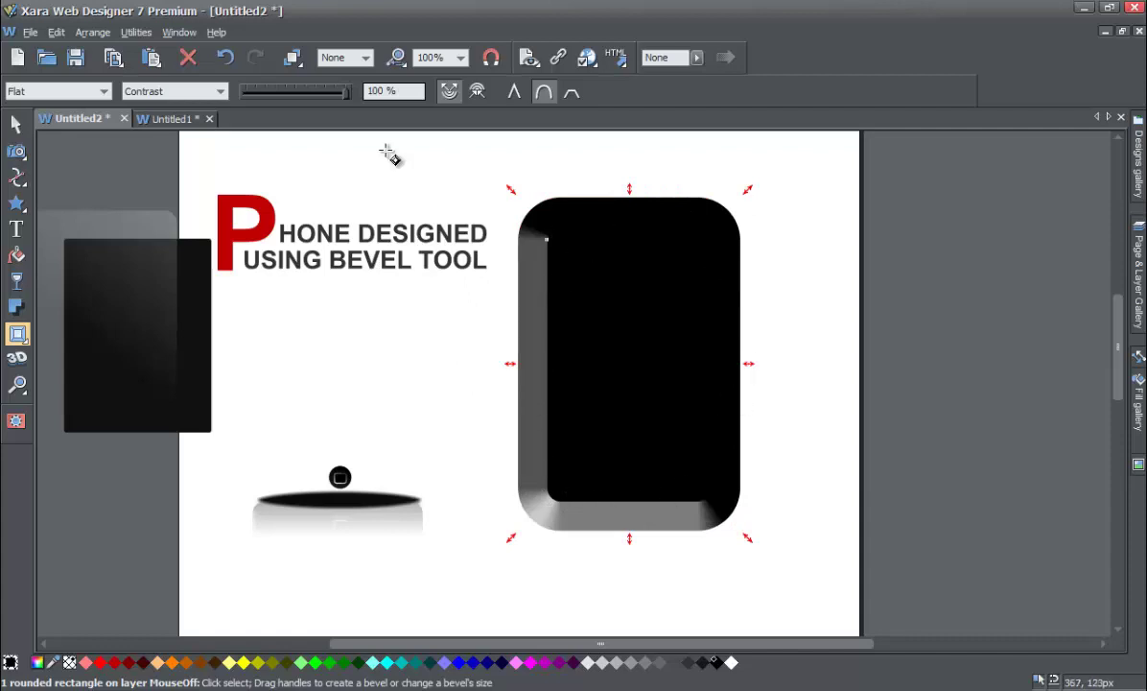
Undo the bevel enlargement and all the part moves to reassemble the phone, and clear the selection.
click(225, 57)
click(225, 58)
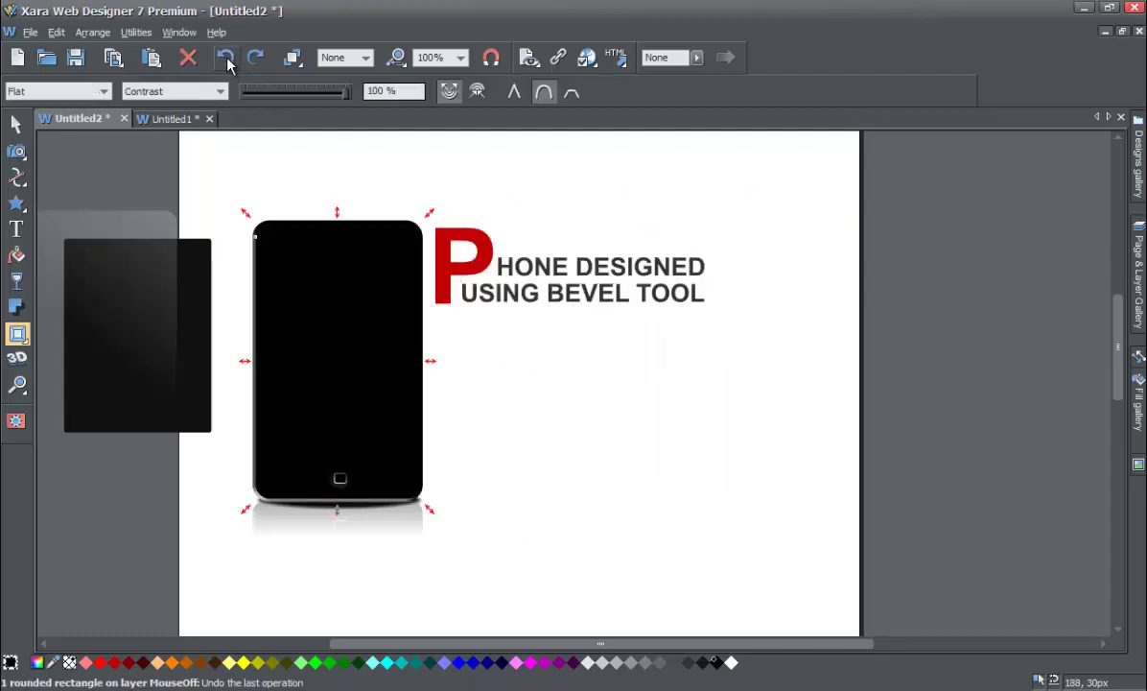
click(227, 59)
click(226, 58)
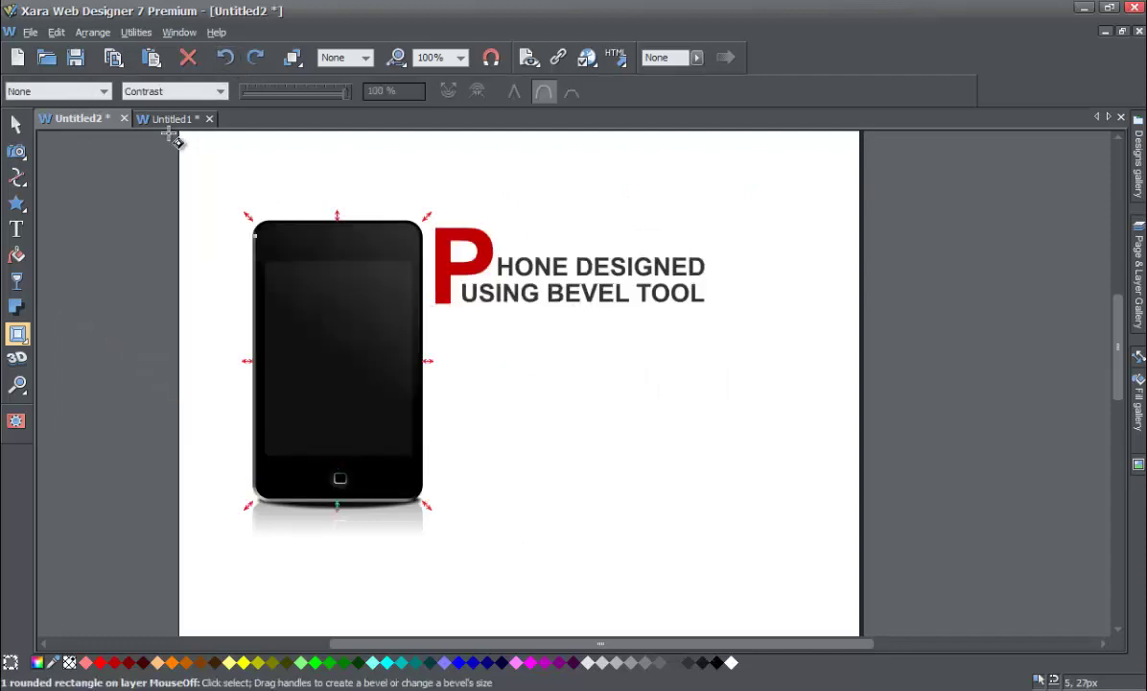
click(15, 125)
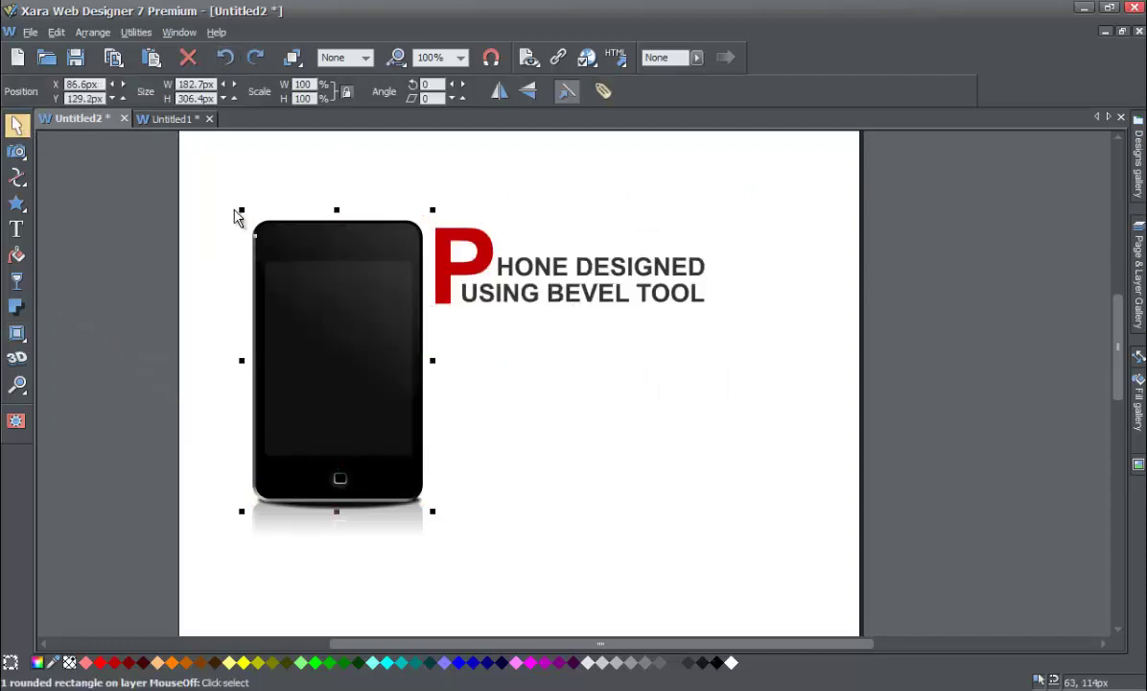
click(235, 215)
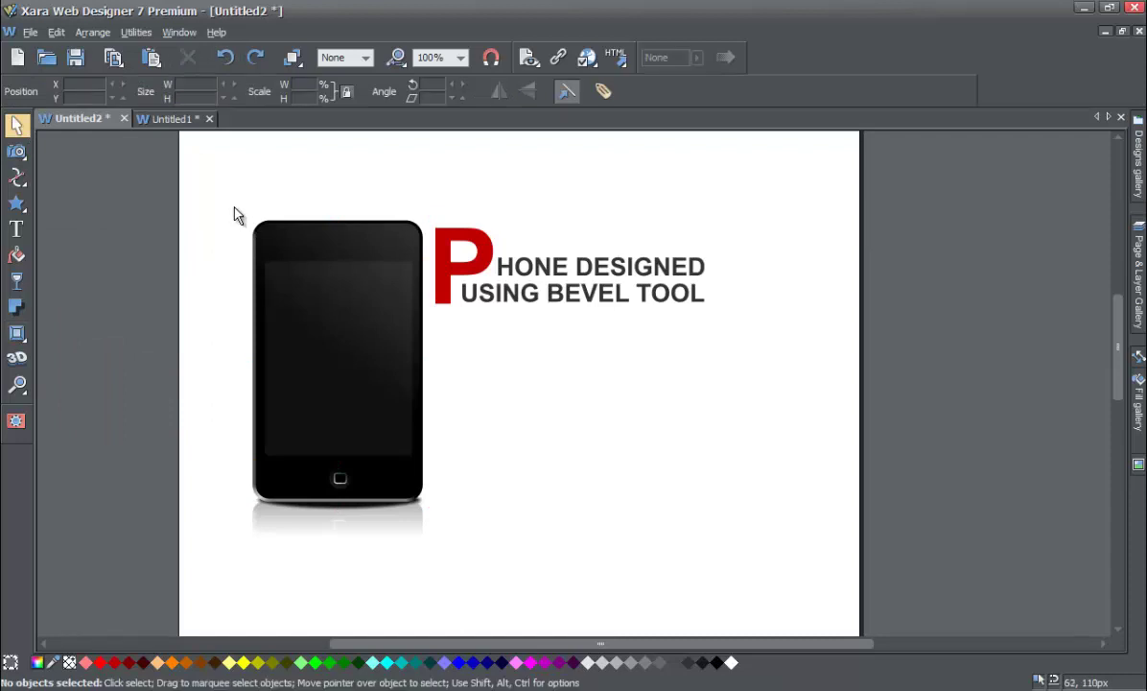